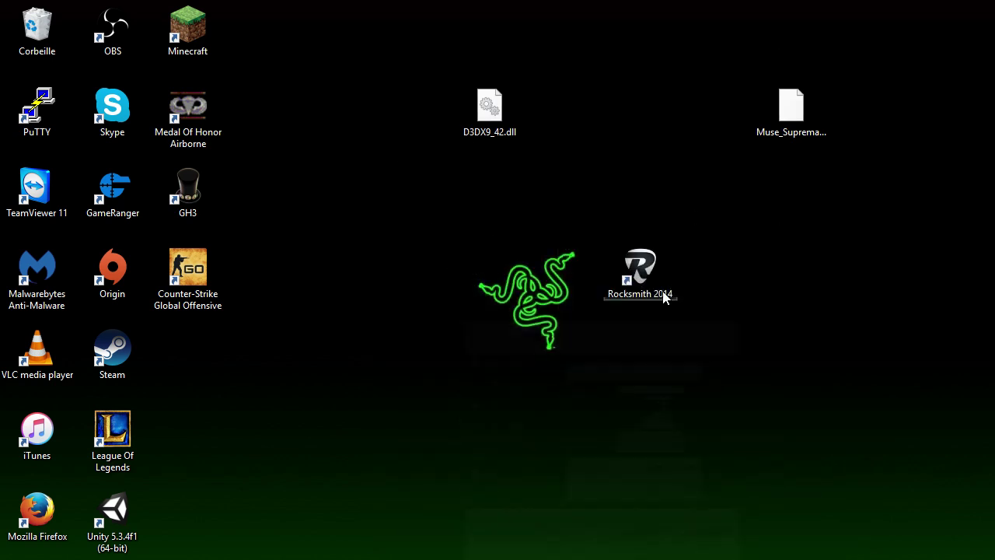
pyautogui.click(772, 45)
pyautogui.moveTo(527, 216); pyautogui.dragTo(781, 357)
pyautogui.click(631, 323)
pyautogui.moveTo(667, 289); pyautogui.dragTo(622, 281)
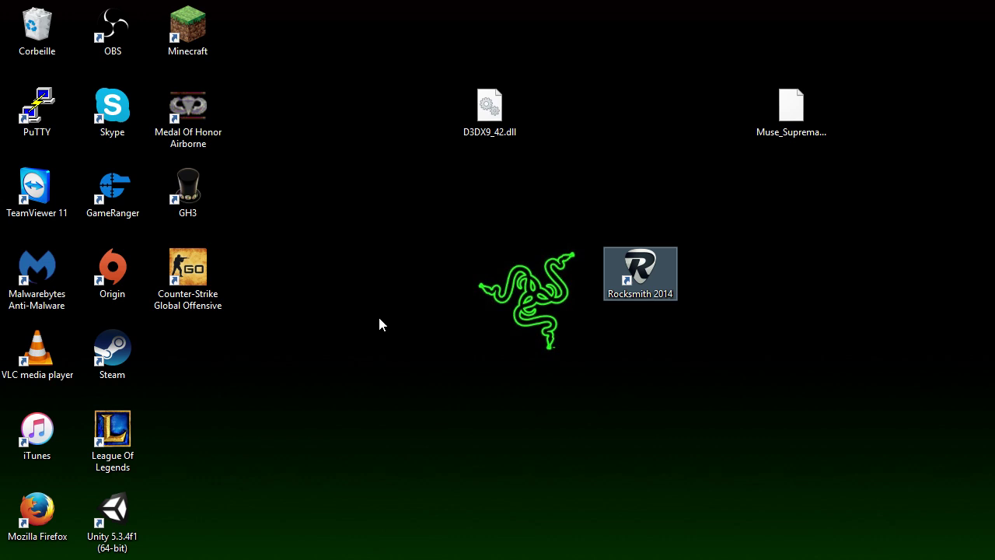
pyautogui.moveTo(334, 61); pyautogui.dragTo(959, 416)
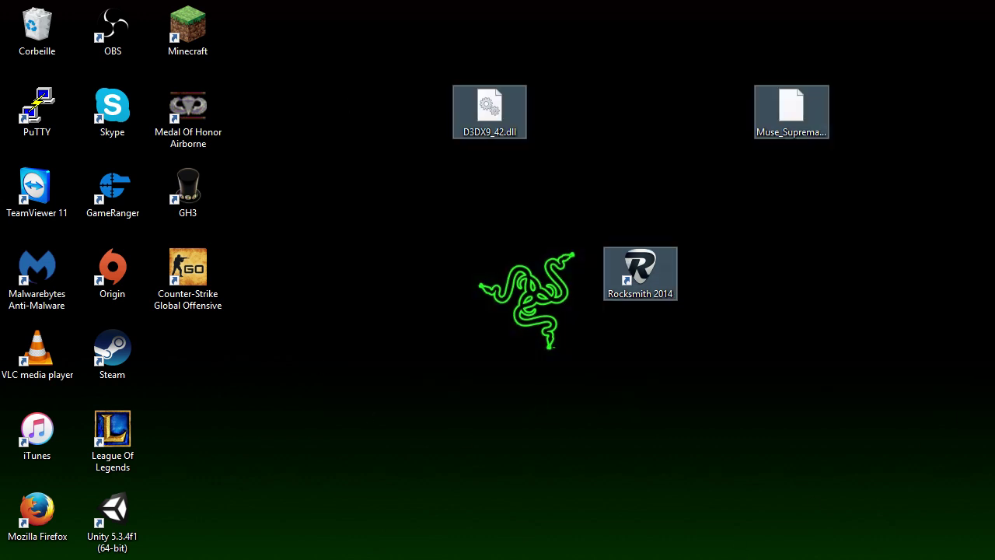
pyautogui.click(600, 230)
pyautogui.moveTo(530, 218); pyautogui.dragTo(748, 359)
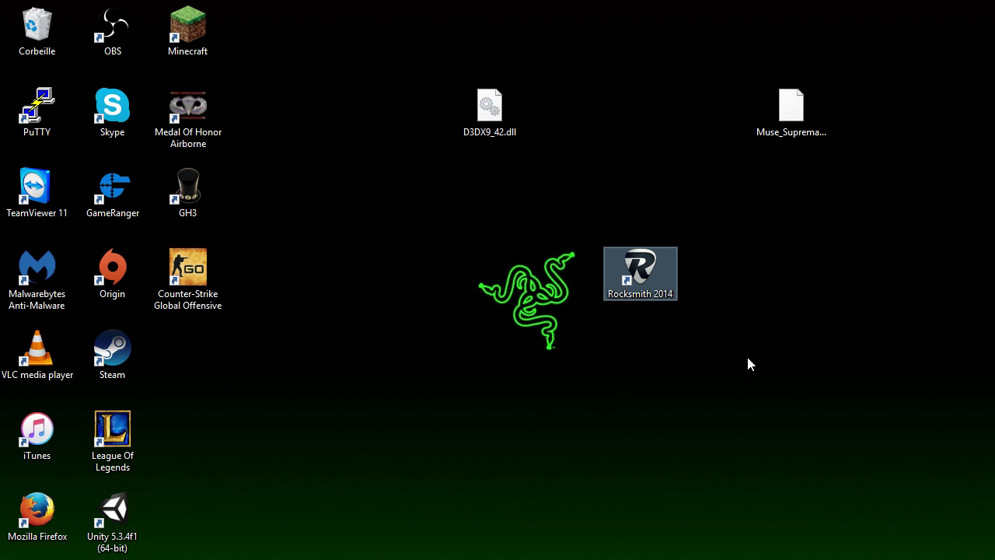
pyautogui.click(642, 417)
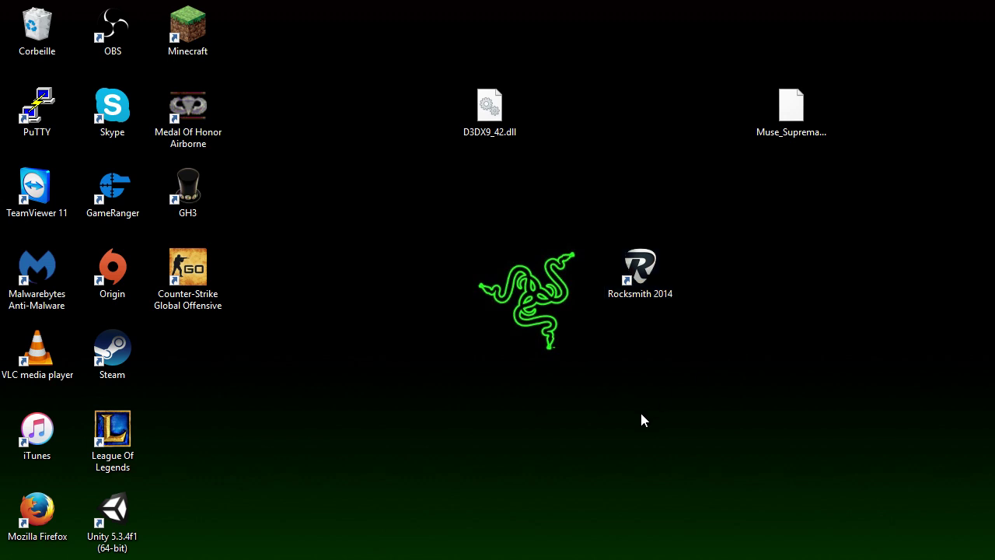
pyautogui.moveTo(544, 211)
pyautogui.mouseDown()
pyautogui.moveTo(617, 245)
pyautogui.moveTo(760, 369)
pyautogui.mouseUp()
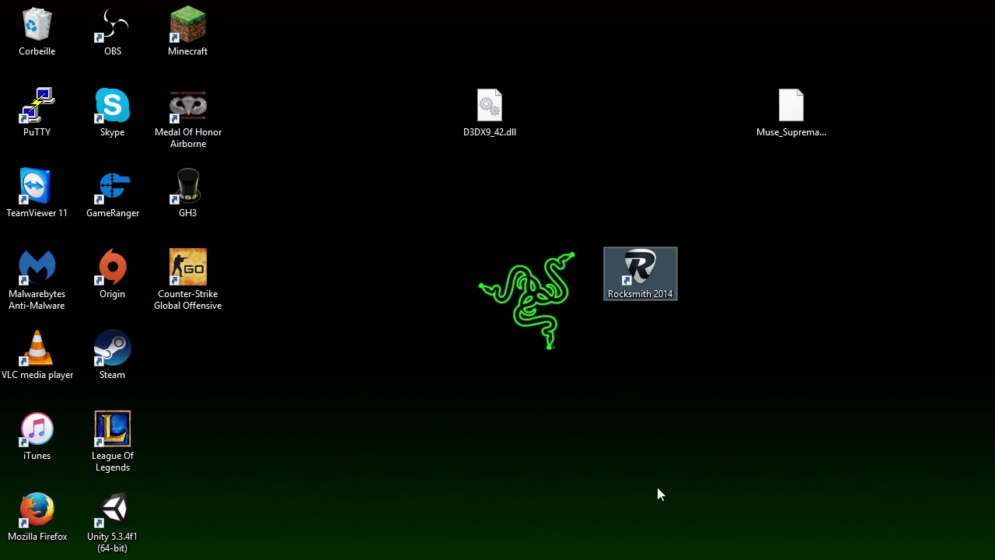
pyautogui.click(532, 345)
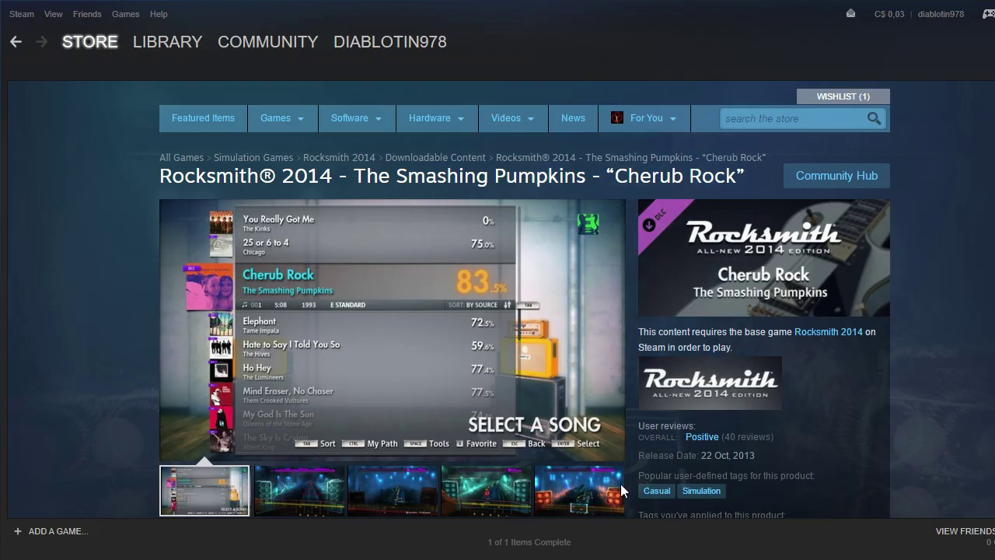
# - Examine the Steam store page of the Rocksmith 2014 Smashing Pumpkins "Cherub Rock" DLC, including its title, price and base-game requirement
pyautogui.moveTo(149, 177); pyautogui.dragTo(760, 177)
pyautogui.click(50, 234)
pyautogui.scroll(-10, 368, 331)
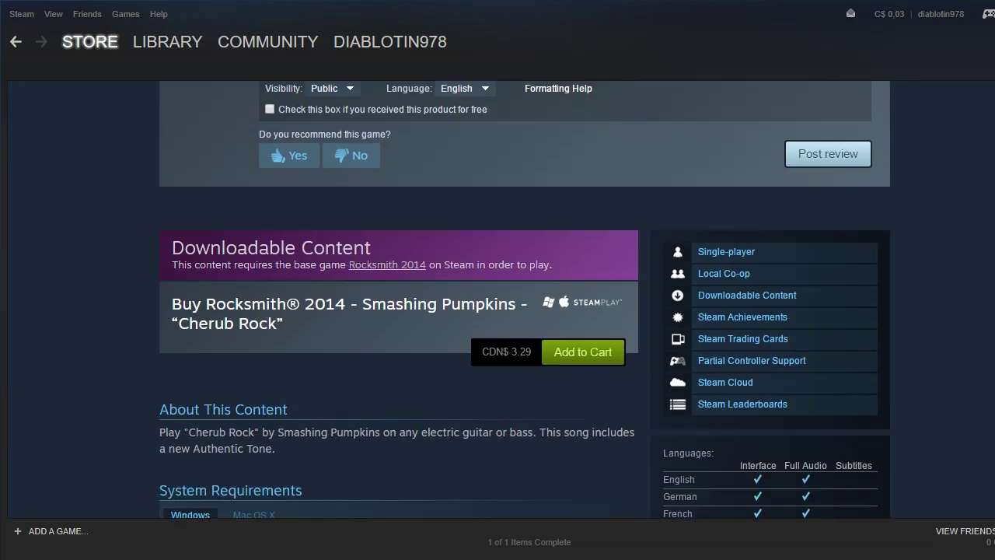
pyautogui.moveTo(482, 320); pyautogui.dragTo(502, 351)
pyautogui.click(506, 354)
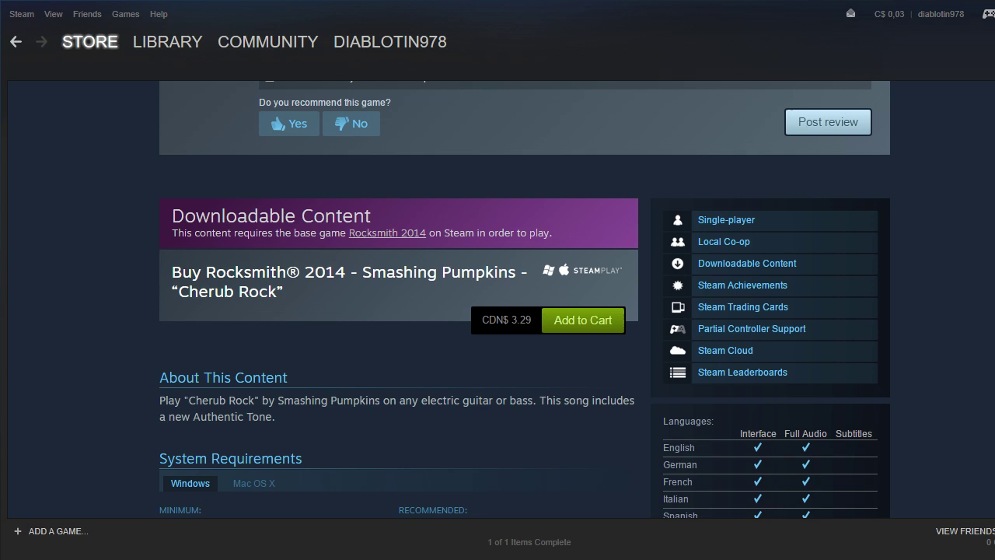
pyautogui.moveTo(168, 278); pyautogui.dragTo(418, 292)
pyautogui.click(137, 274)
pyautogui.scroll(15, 606, 171)
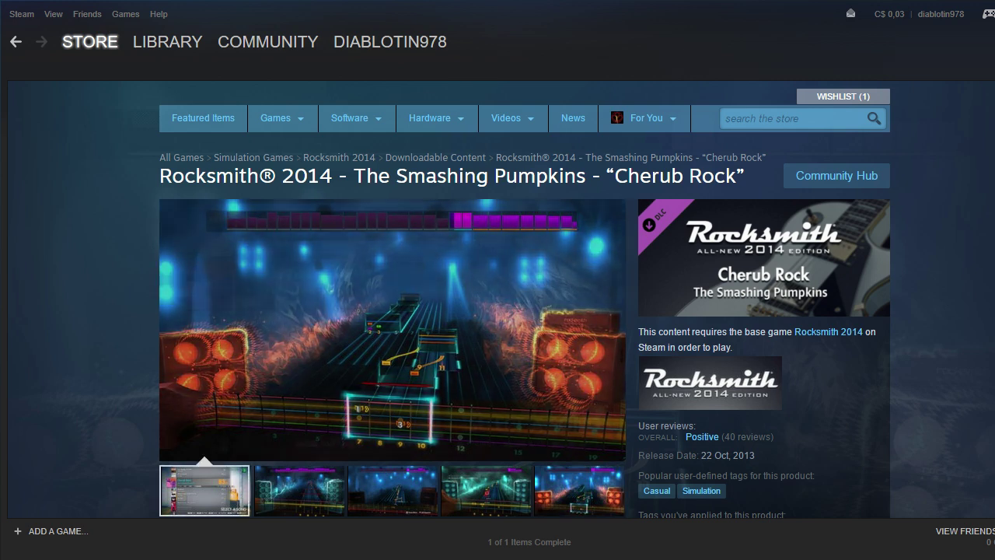
pyautogui.moveTo(158, 184); pyautogui.dragTo(754, 179)
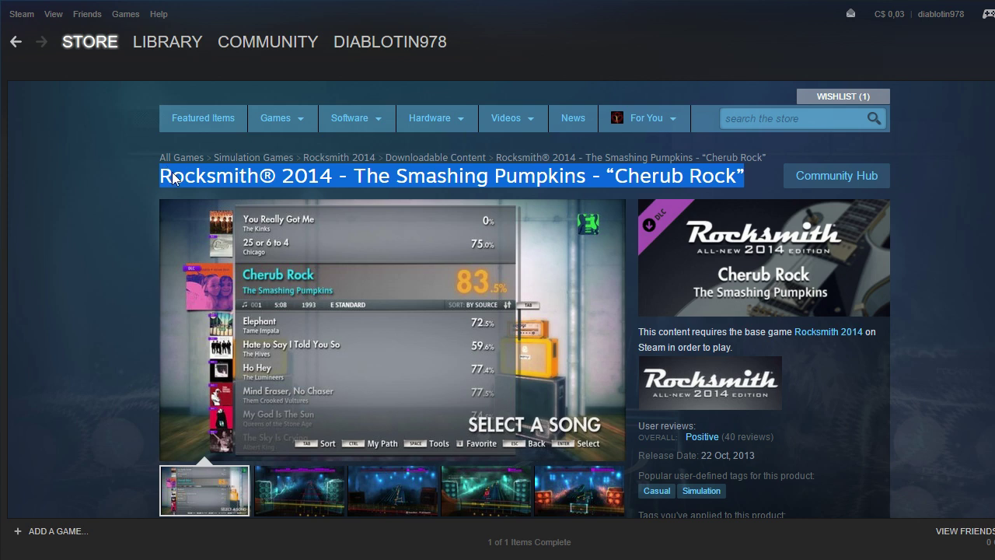
pyautogui.moveTo(248, 177); pyautogui.dragTo(748, 177)
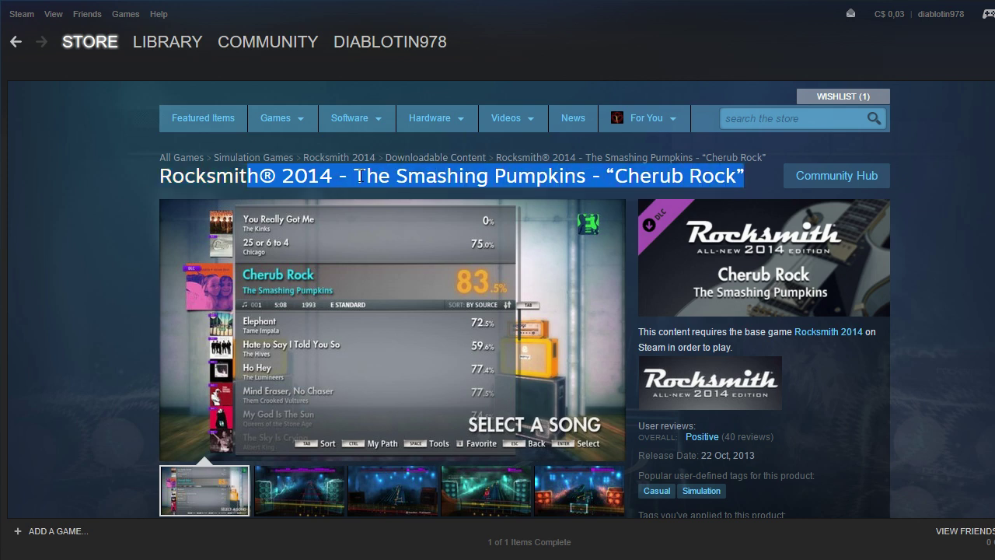
pyautogui.moveTo(365, 177); pyautogui.dragTo(745, 177)
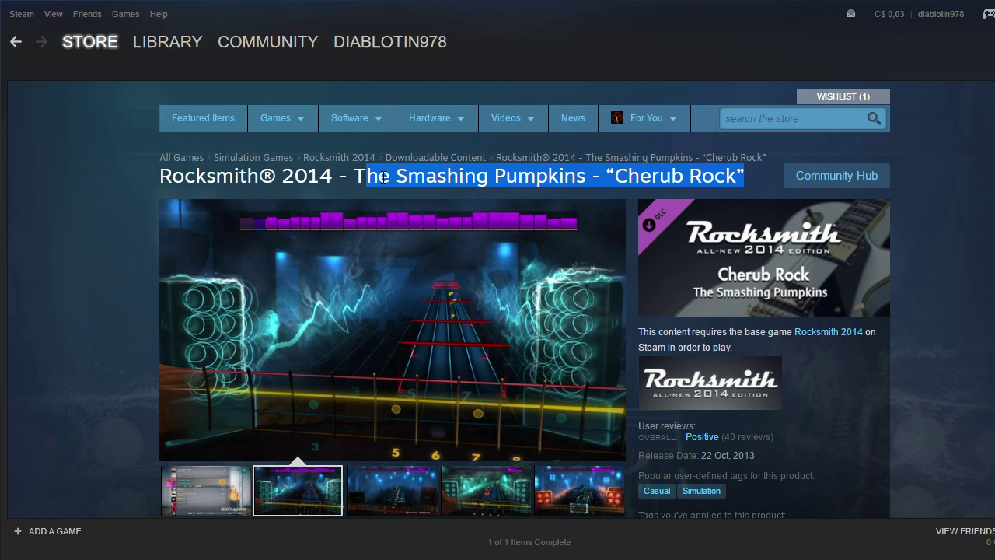
pyautogui.moveTo(354, 179); pyautogui.dragTo(758, 195)
pyautogui.click(772, 153)
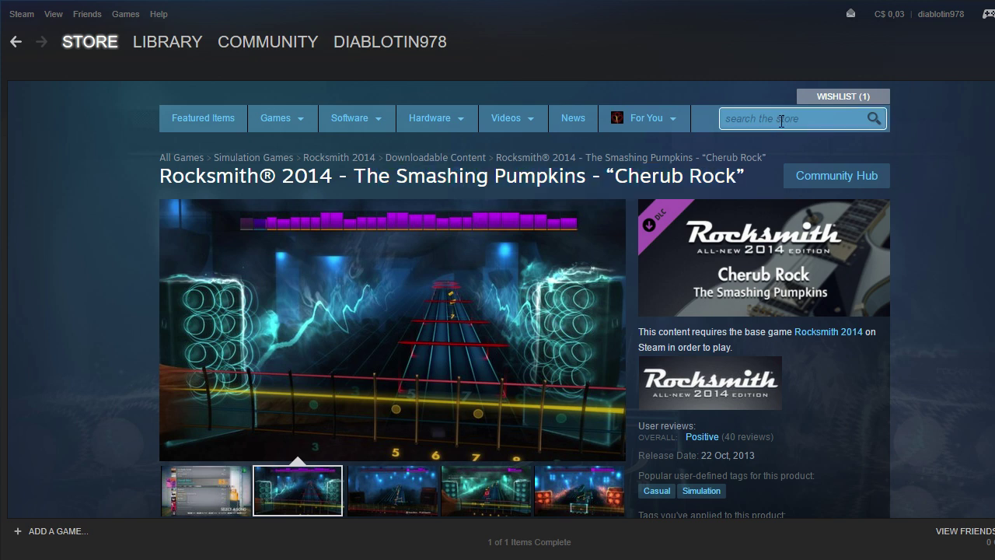
# - Search the Steam store for "Rush"
pyautogui.click(781, 121)
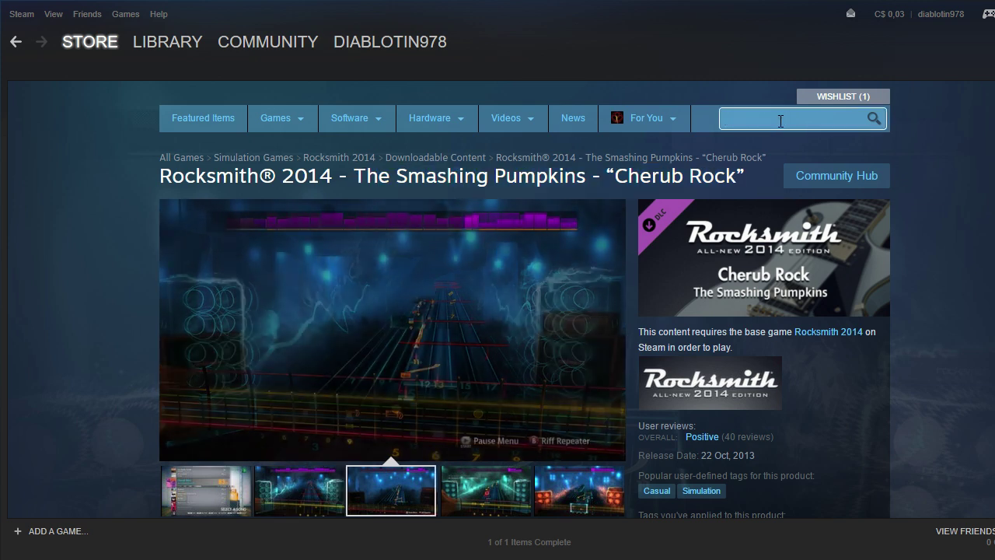
pyautogui.write('Rush')
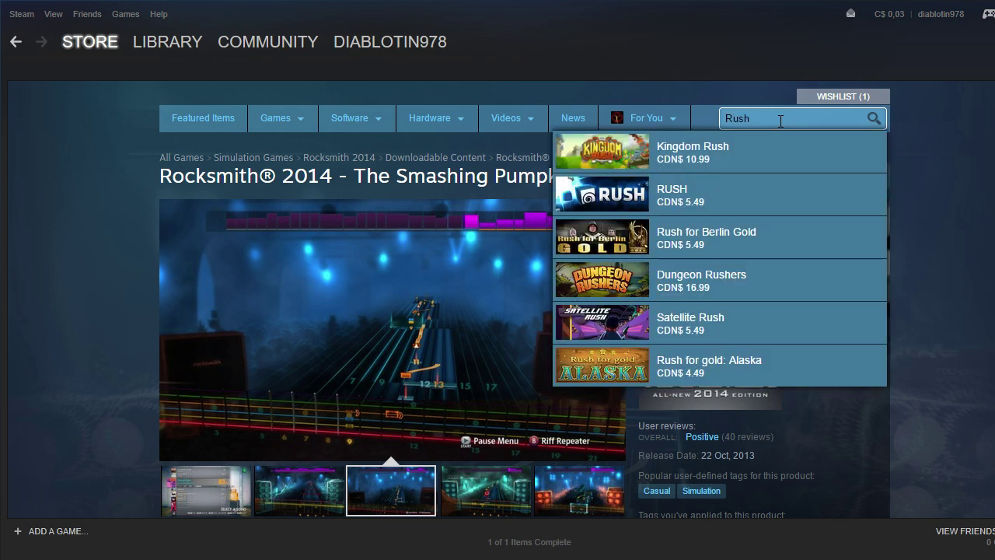
pyautogui.press('Return')
# - Search the store for "rush rock" and view the page of the Rocksmith - Rush - Tom Sawyer DLC
pyautogui.click(813, 120)
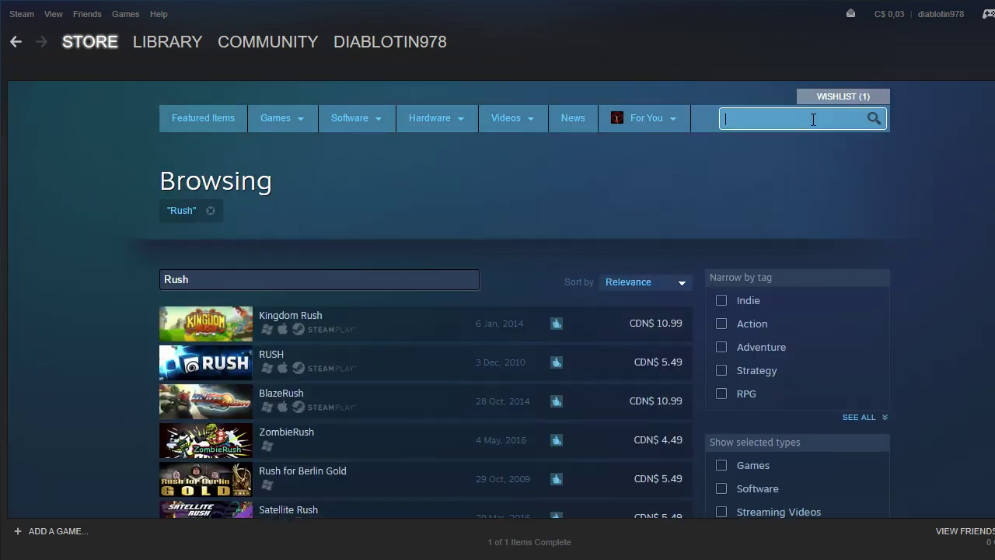
pyautogui.write('rush rockscmiyt')
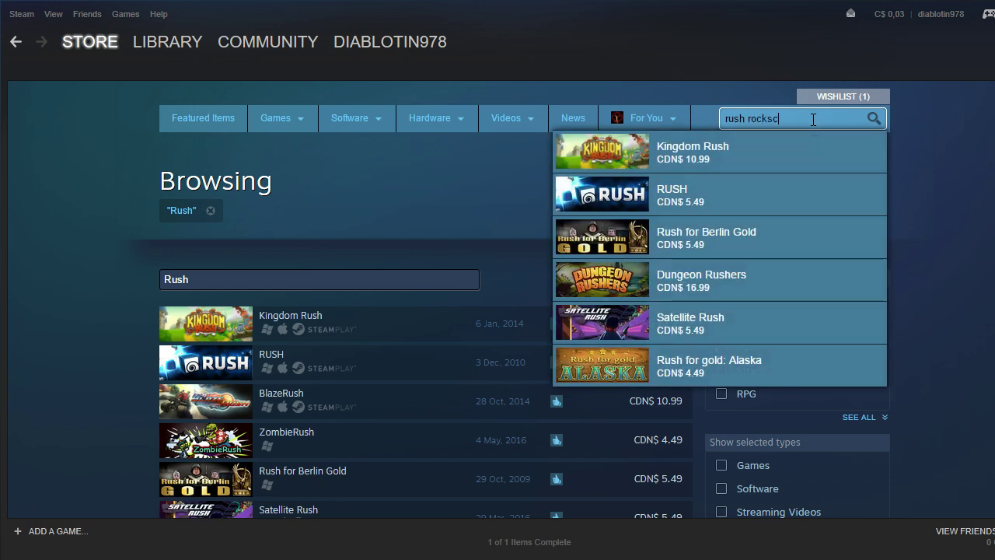
pyautogui.press('BackSpace')
pyautogui.press('BackSpace')
pyautogui.press('BackSpace')
pyautogui.press('BackSpace')
pyautogui.press('BackSpace')
pyautogui.press('BackSpace')
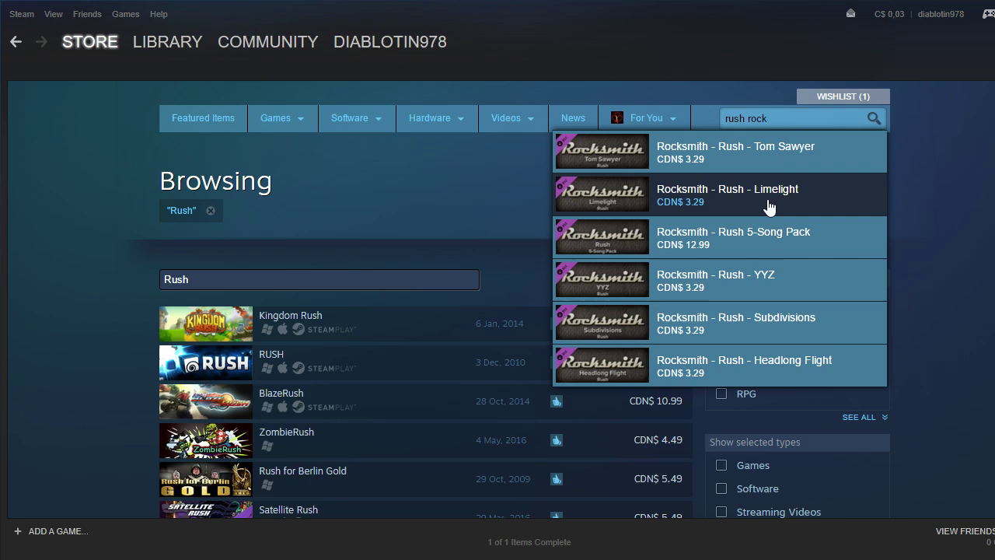
pyautogui.click(724, 43)
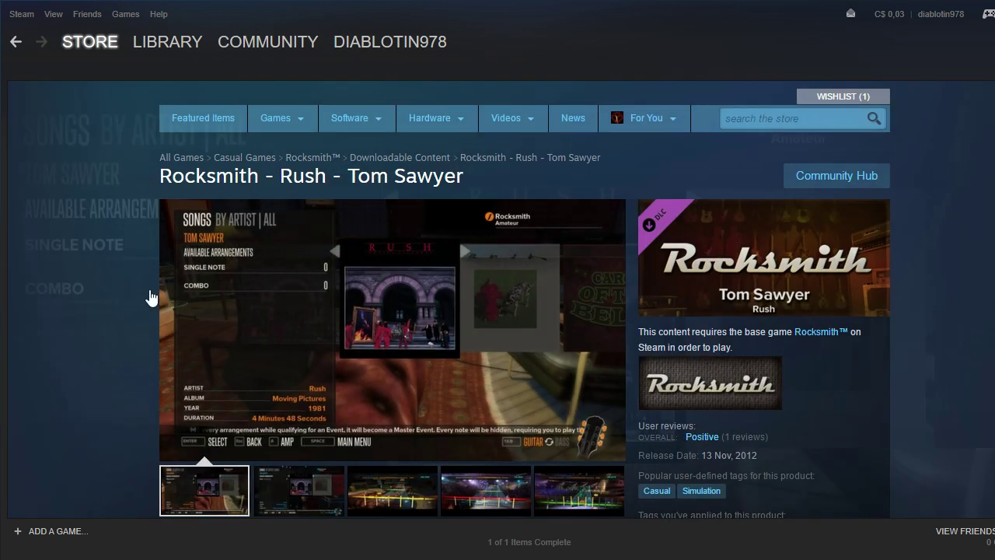
pyautogui.scroll(-1, 708, 321)
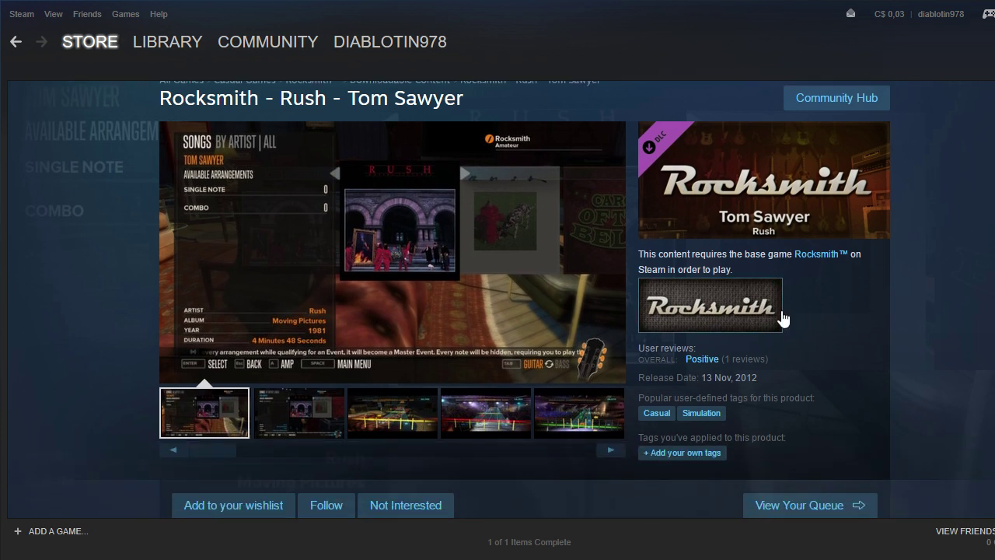
pyautogui.scroll(1, 957, 225)
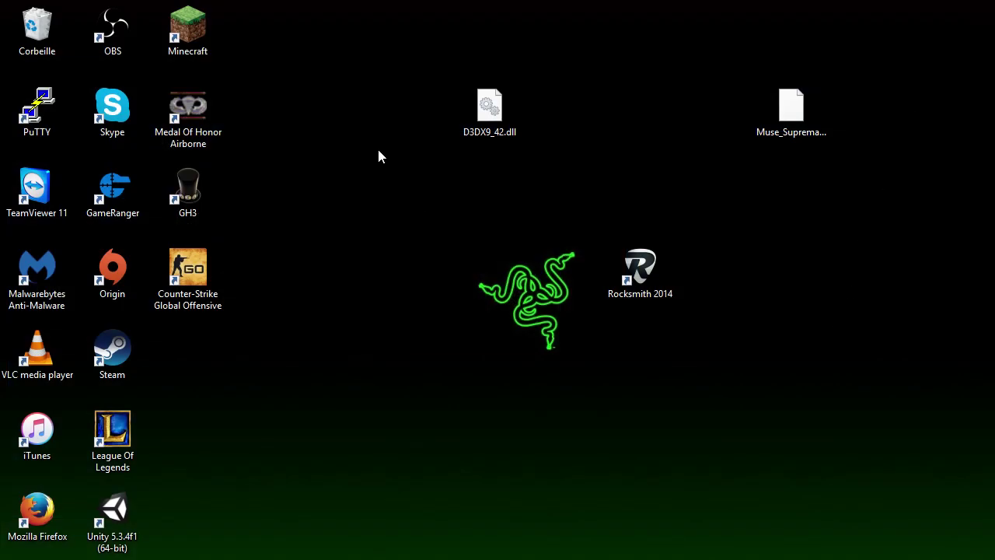
# - View the D3DX9_42.dll file on the desktop and its MediaFire download page, ending back on the desktop
pyautogui.moveTo(484, 119)
pyautogui.mouseDown()
pyautogui.moveTo(478, 104)
pyautogui.moveTo(496, 118)
pyautogui.mouseUp()
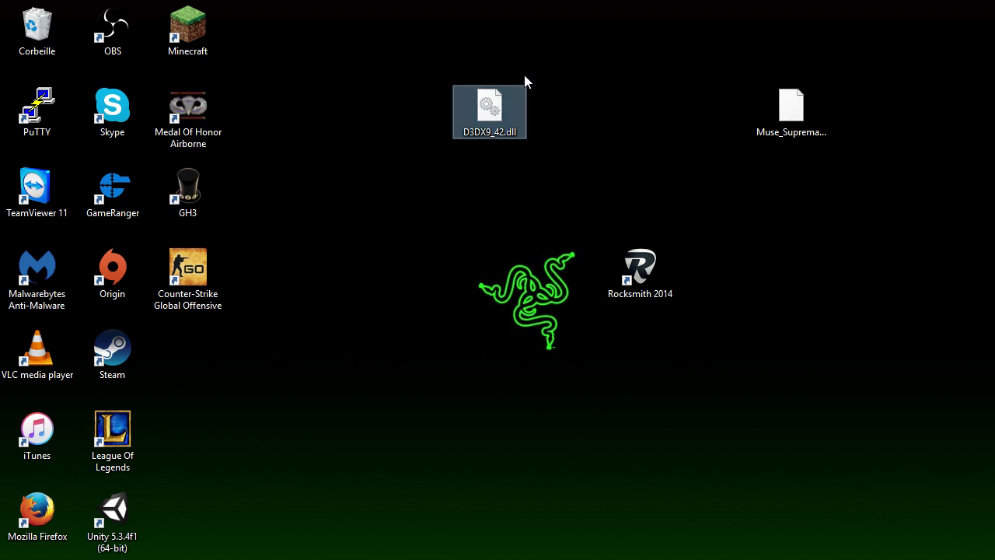
pyautogui.moveTo(375, 26); pyautogui.dragTo(600, 200)
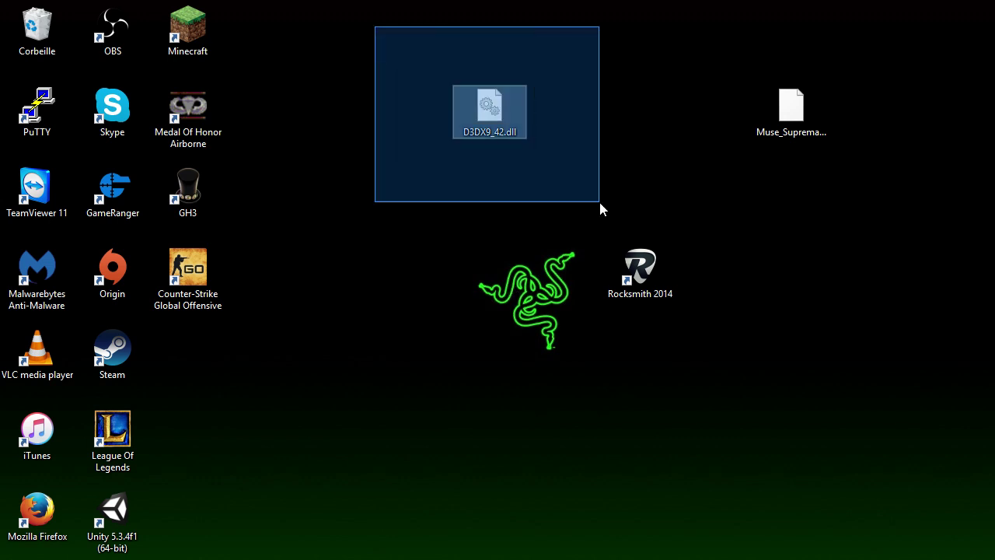
pyautogui.click(449, 280)
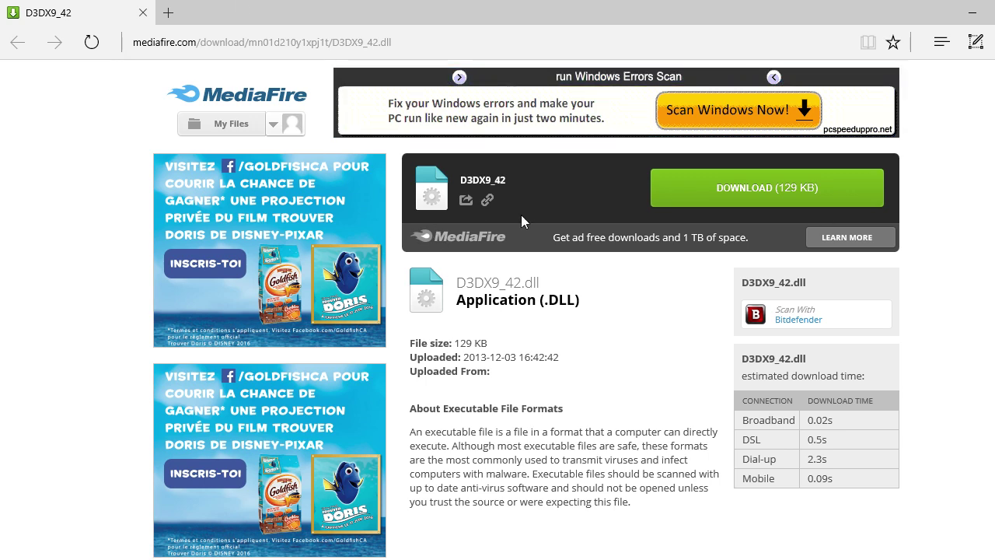
pyautogui.click(983, 14)
pyautogui.moveTo(417, 20); pyautogui.dragTo(768, 385)
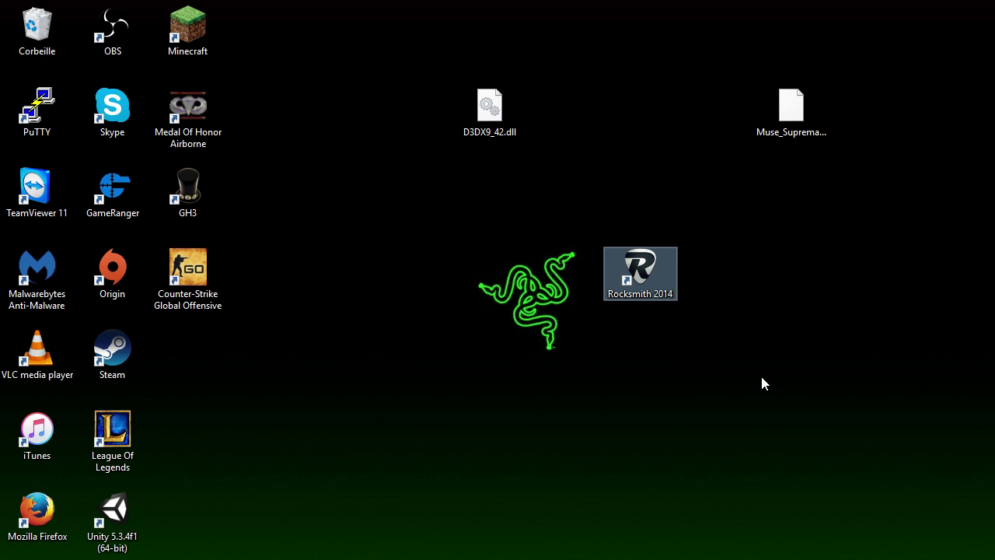
pyautogui.click(450, 358)
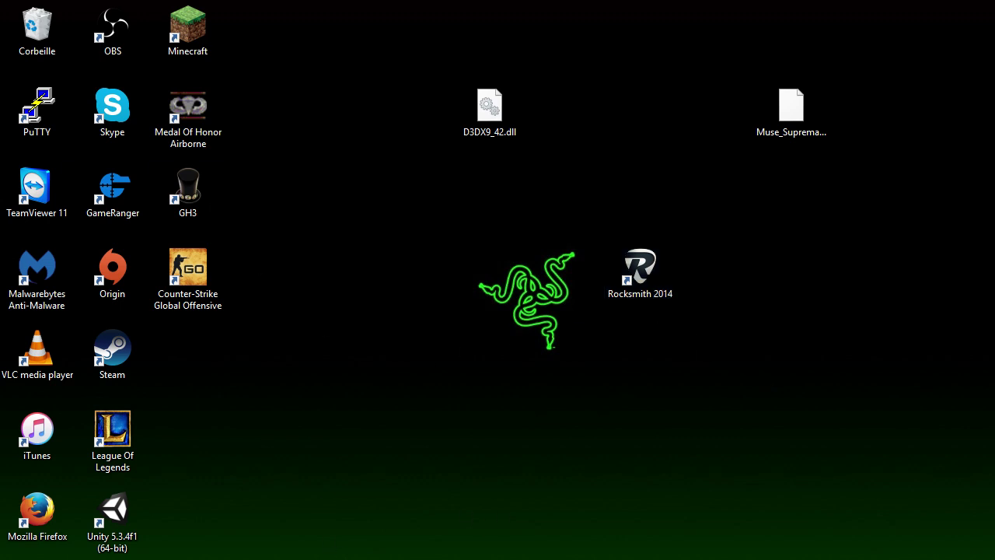
# - Open the Steam folder inside Program Files (x86) on the local disk C: in File Explorer
pyautogui.click(339, 557)
pyautogui.click(260, 271)
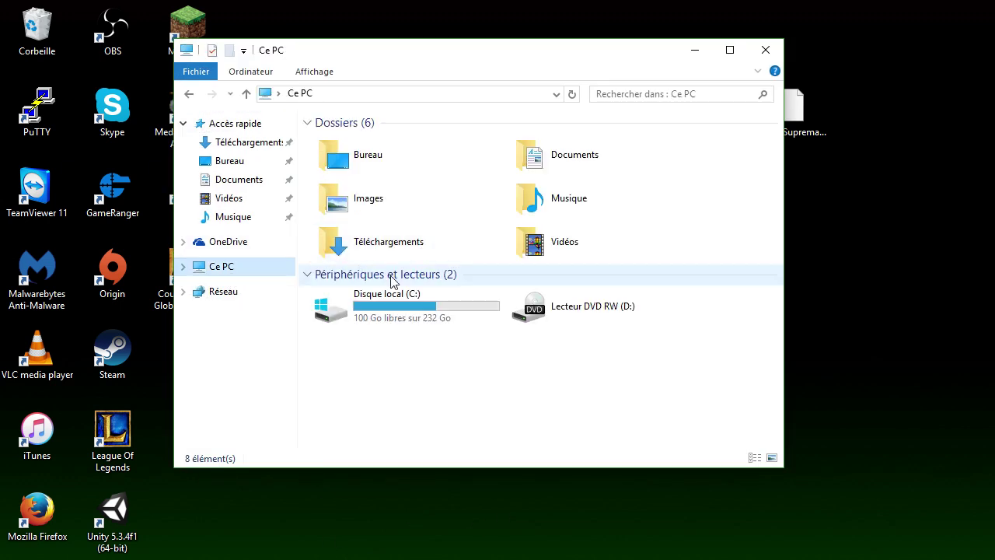
pyautogui.doubleClick(405, 325)
pyautogui.doubleClick(407, 278)
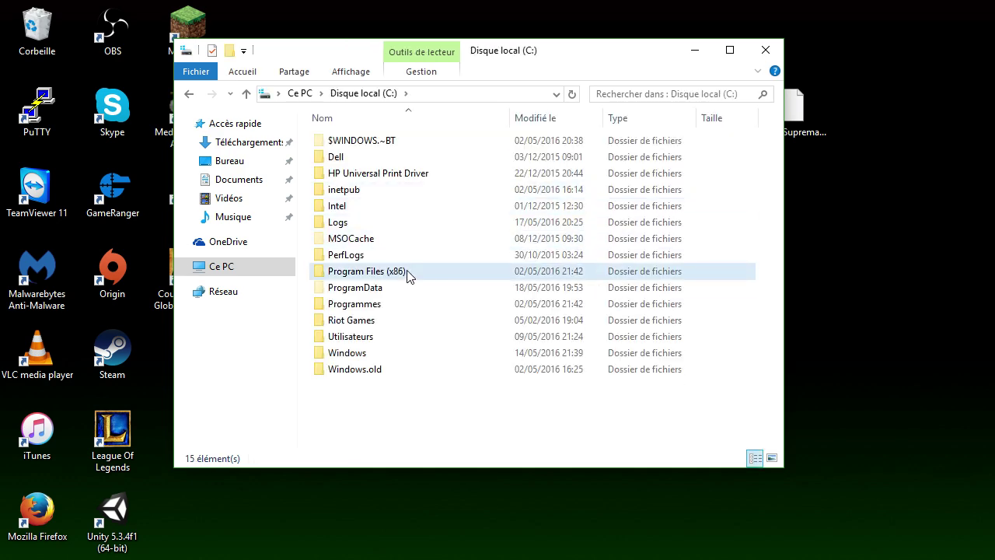
pyautogui.scroll(-15, 449, 279)
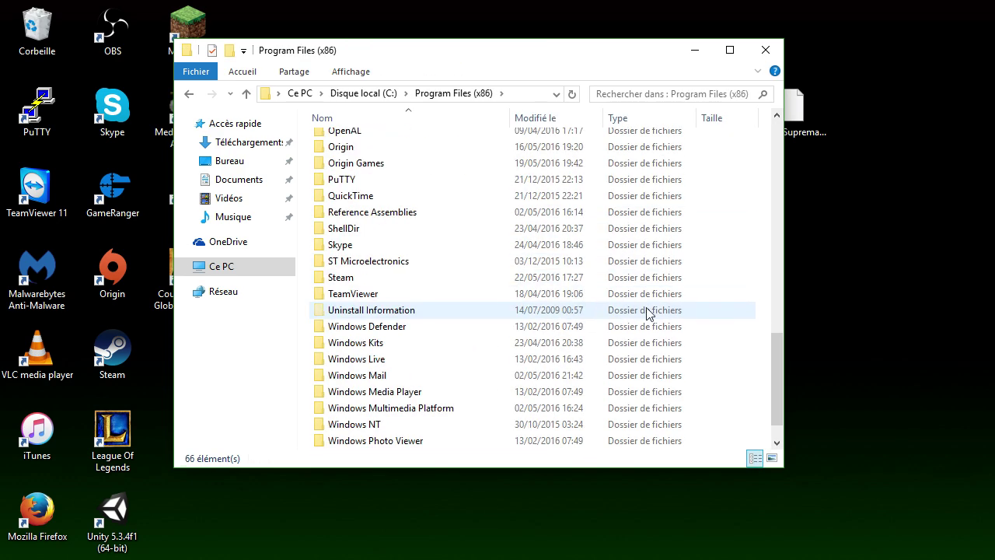
pyautogui.doubleClick(397, 277)
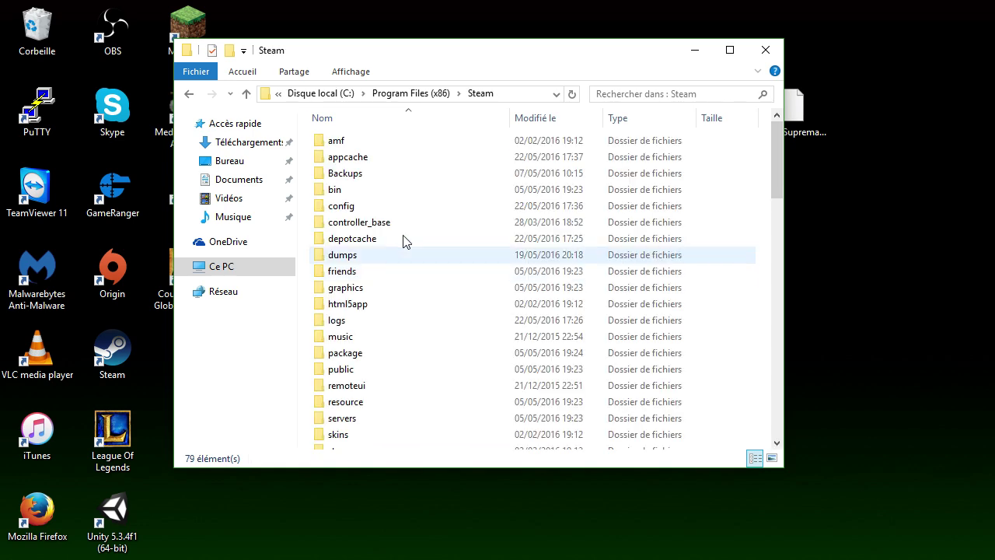
# - Open the Rocksmith2014 game folder inside steamapps\common and look through its files in a maximized window
pyautogui.scroll(-5, 420, 269)
pyautogui.scroll(1, 412, 252)
pyautogui.doubleClick(373, 267)
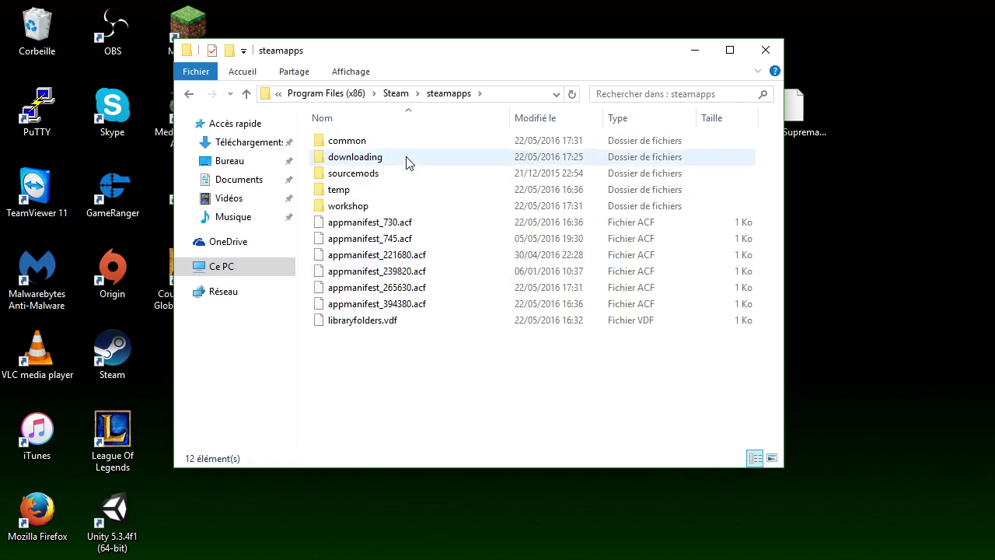
pyautogui.doubleClick(407, 141)
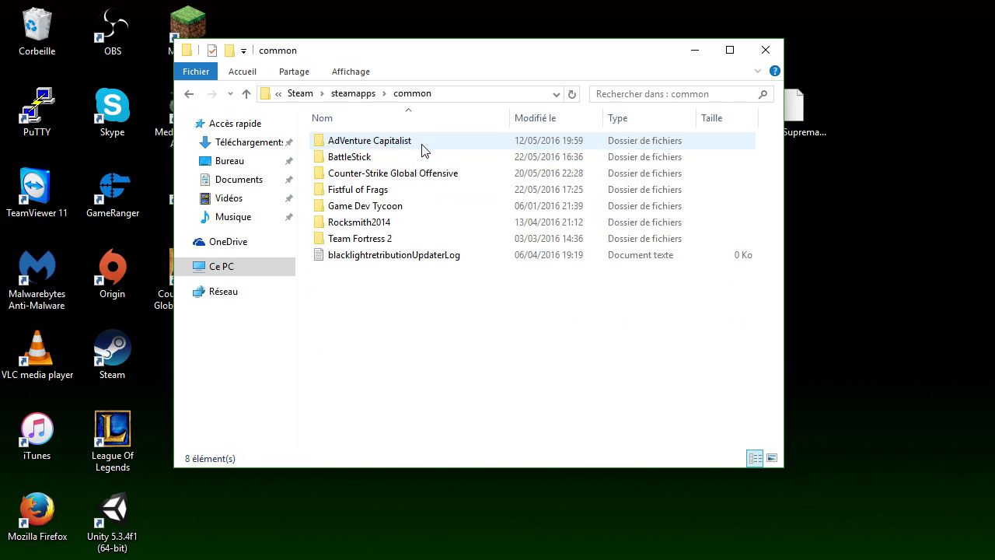
pyautogui.doubleClick(393, 224)
pyautogui.click(730, 50)
pyautogui.scroll(-2, 467, 151)
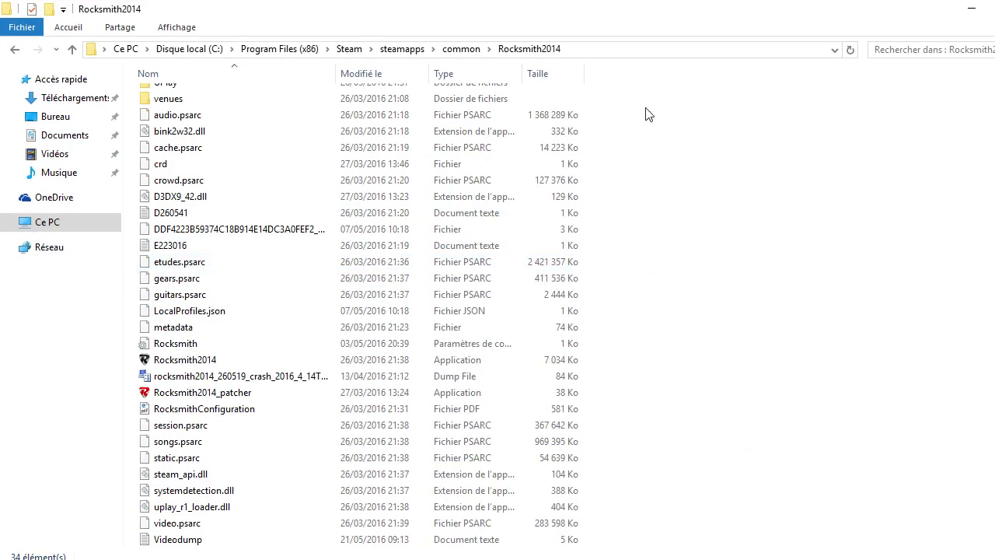
# - Restore the Rocksmith2014 window below the desktop's D3DX9_42.dll, try to move that file into the folder, and select the folder's own copy
pyautogui.moveTo(515, 9); pyautogui.dragTo(589, 229)
pyautogui.moveTo(490, 105); pyautogui.dragTo(434, 507)
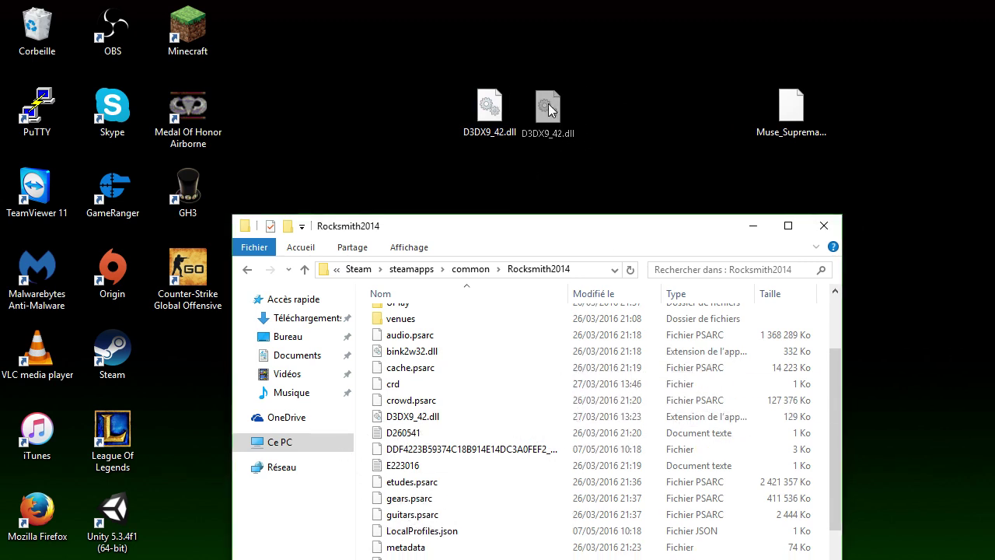
pyautogui.click(456, 418)
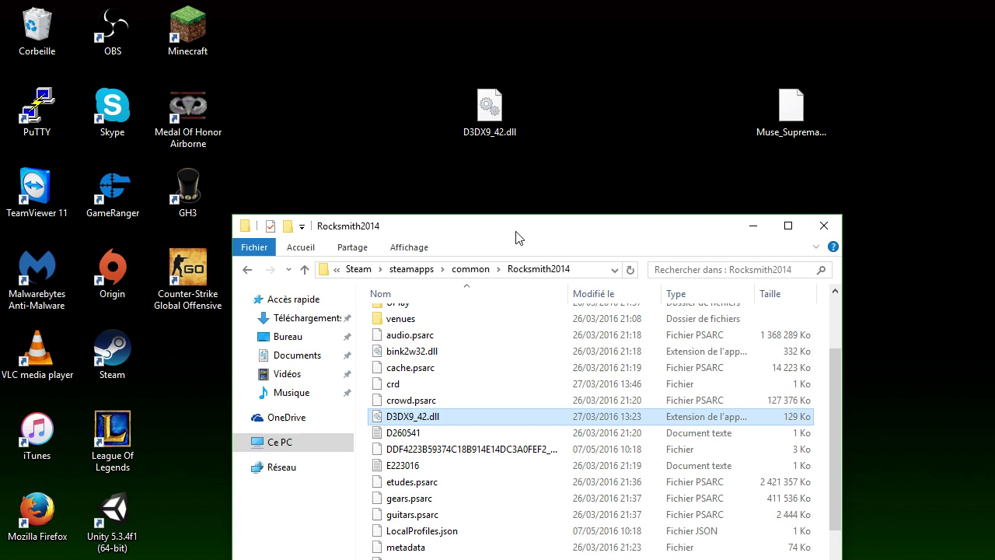
# - Open the dlc folder inside Rocksmith2014, look through its song files, and minimize the File Explorer window
pyautogui.moveTo(516, 231); pyautogui.dragTo(557, 153)
pyautogui.moveTo(490, 109); pyautogui.dragTo(519, 107)
pyautogui.moveTo(658, 155); pyautogui.dragTo(597, 44)
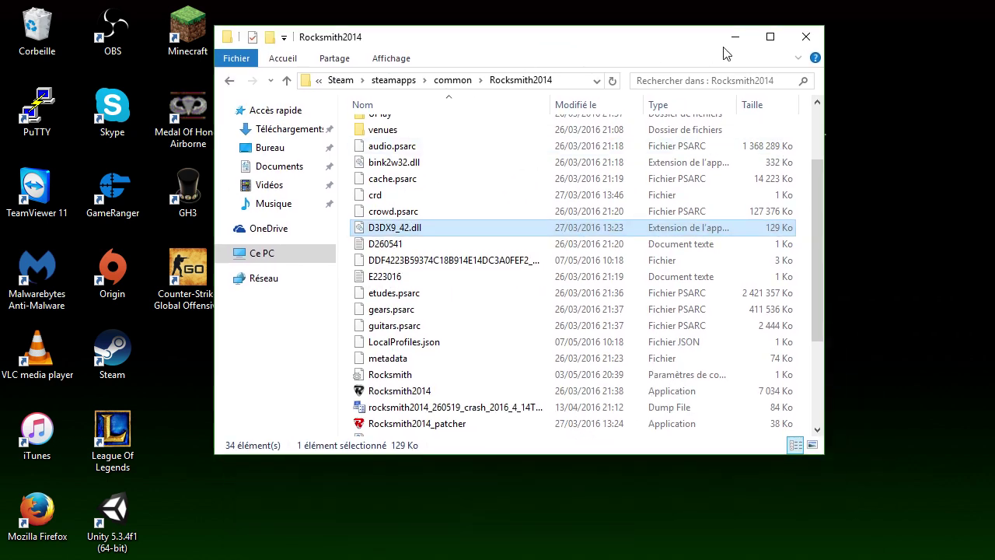
pyautogui.scroll(3, 707, 249)
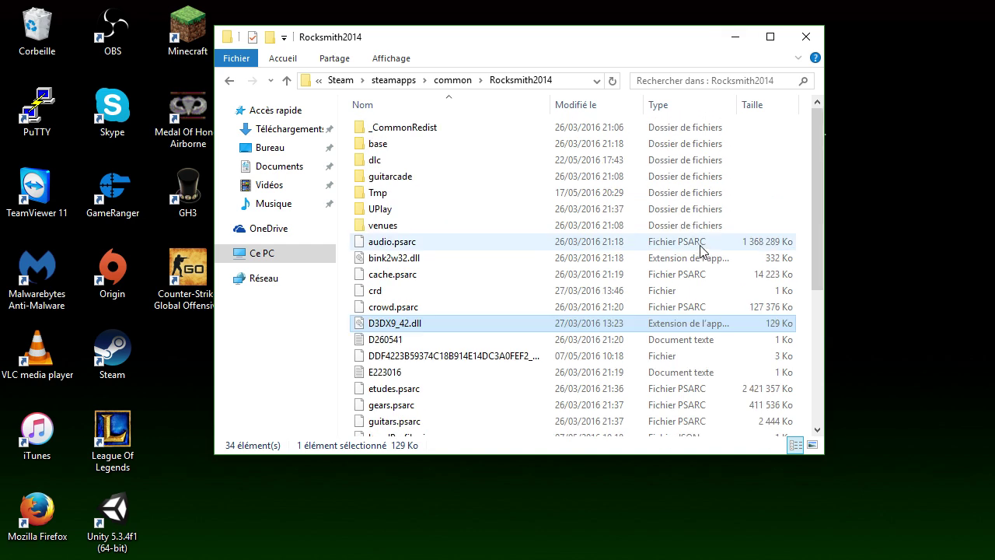
pyautogui.doubleClick(398, 162)
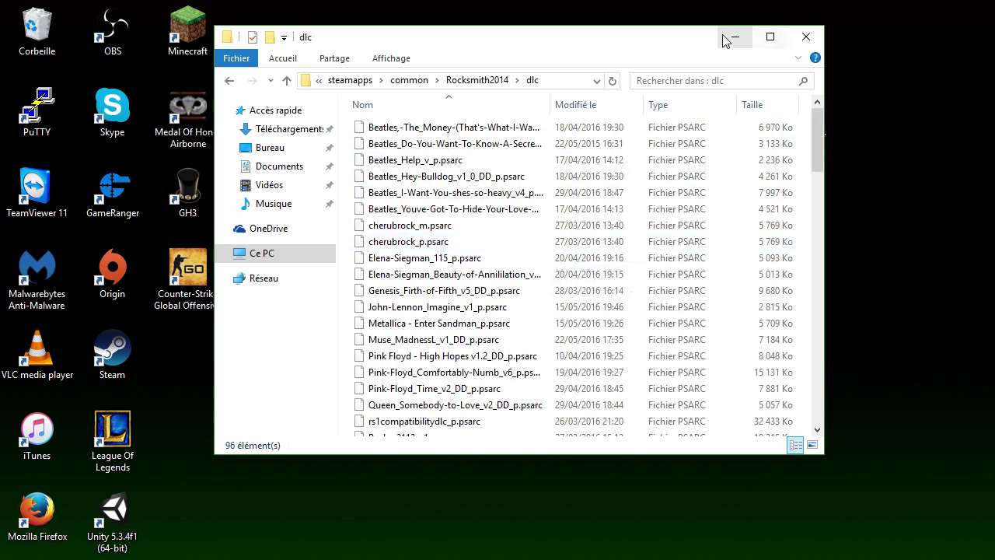
pyautogui.scroll(-5, 500, 338)
pyautogui.scroll(5, 689, 262)
pyautogui.click(735, 37)
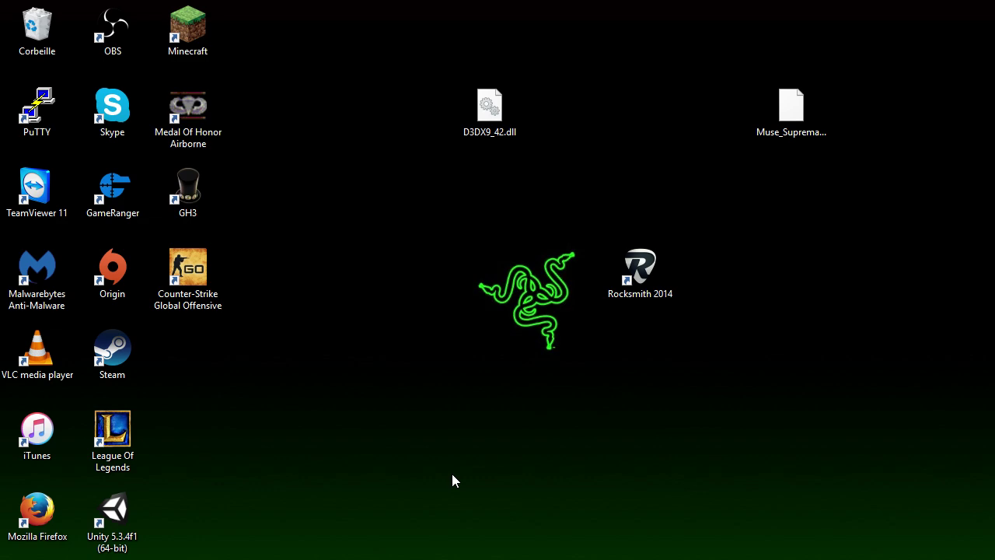
# - Switch to Firefox, view the CustomsForge forums page, and look through the song list on the CustomsForge Search page
pyautogui.moveTo(437, 38); pyautogui.dragTo(886, 361)
pyautogui.hotkey('alt', 'Tab')
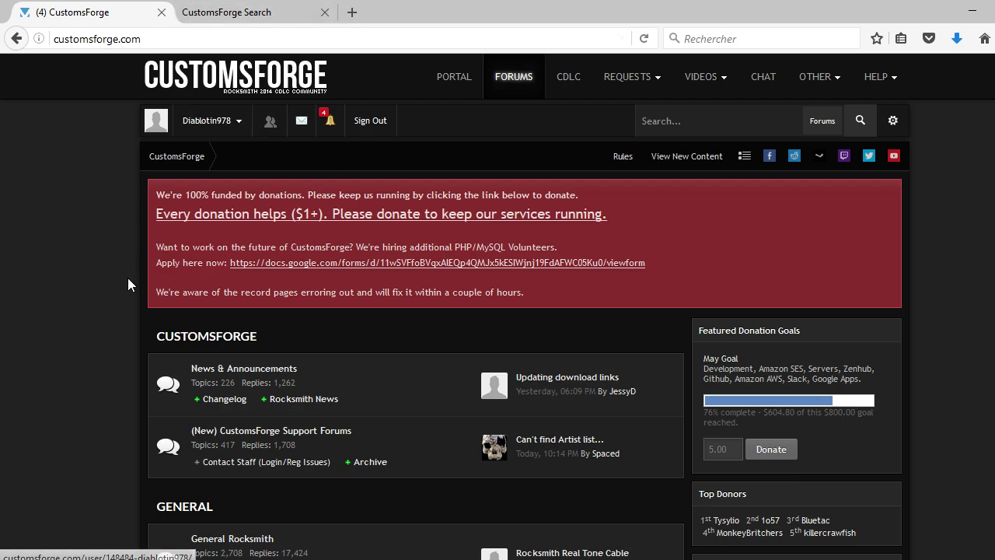
pyautogui.scroll(-2, 127, 278)
pyautogui.scroll(2, 131, 292)
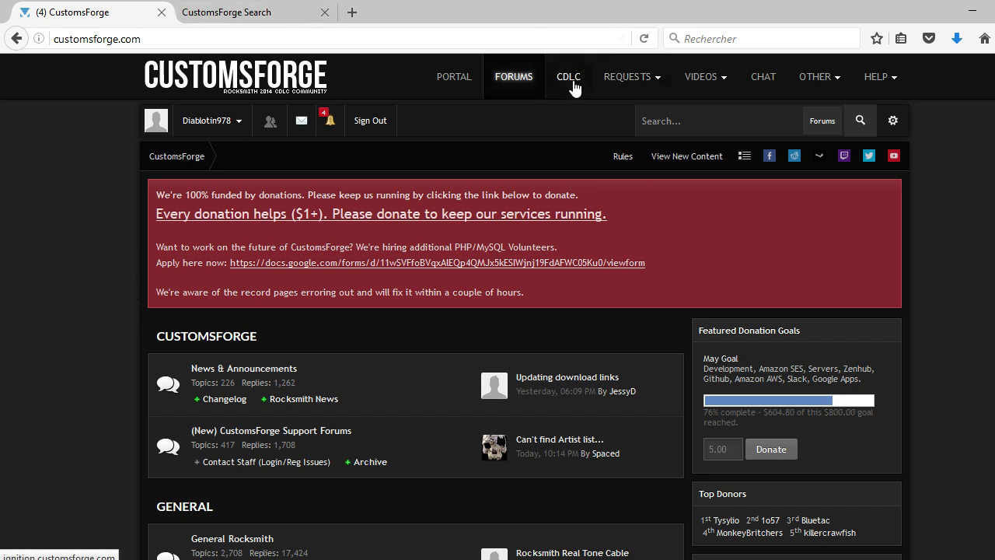
pyautogui.click(259, 17)
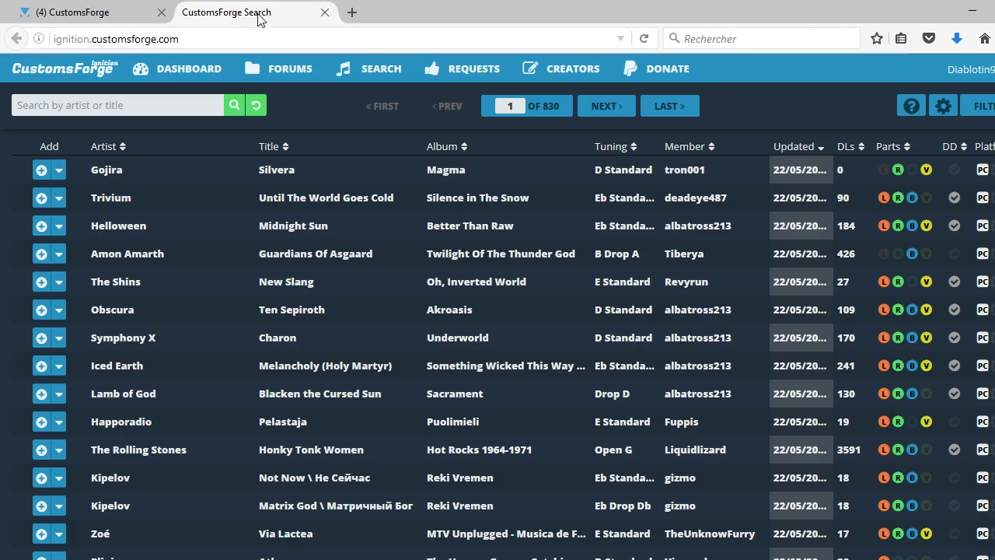
pyautogui.scroll(-5, 160, 283)
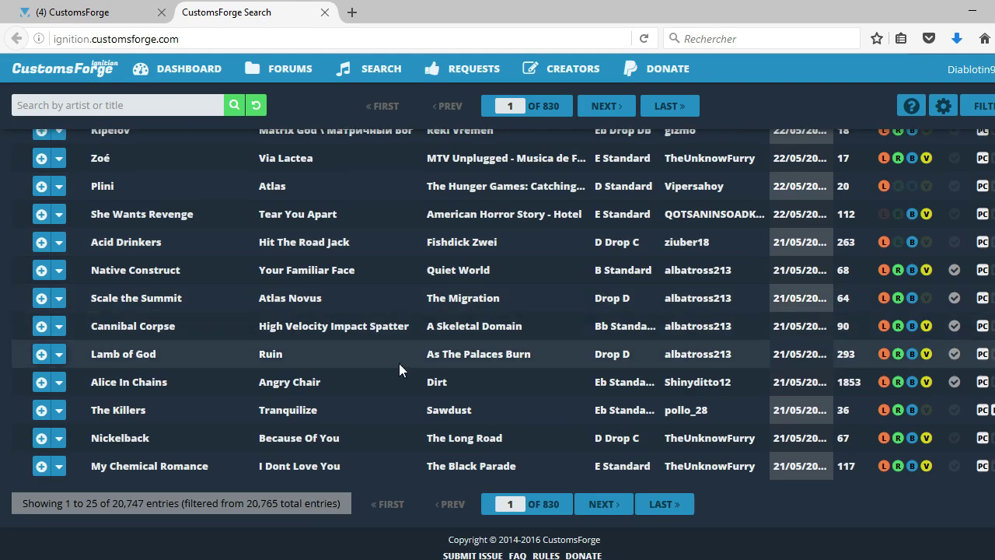
pyautogui.scroll(5, 399, 363)
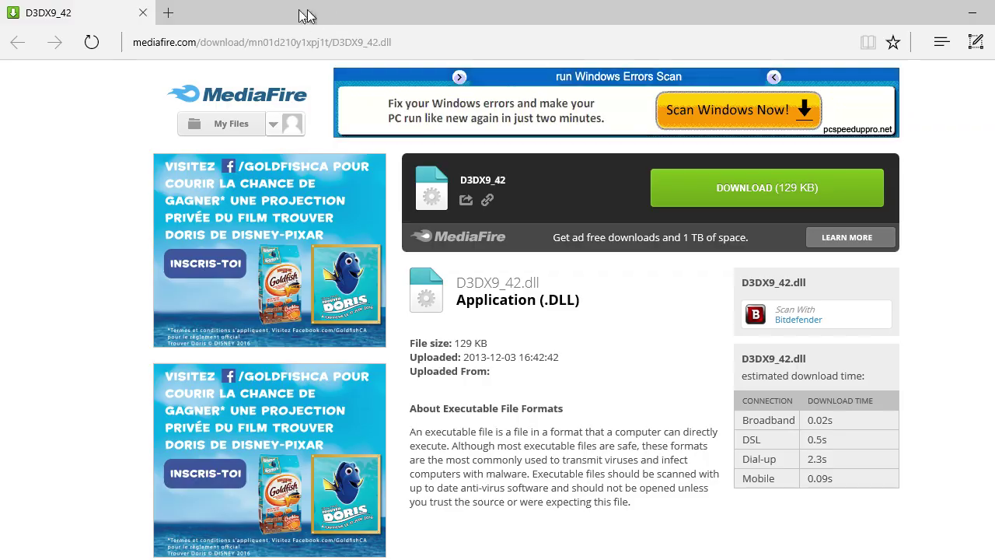
# - View the D3DX9_42.dll download page on MediaFire in Edge in a maximized window, and minimize that browser
pyautogui.moveTo(307, 15); pyautogui.dragTo(773, 12)
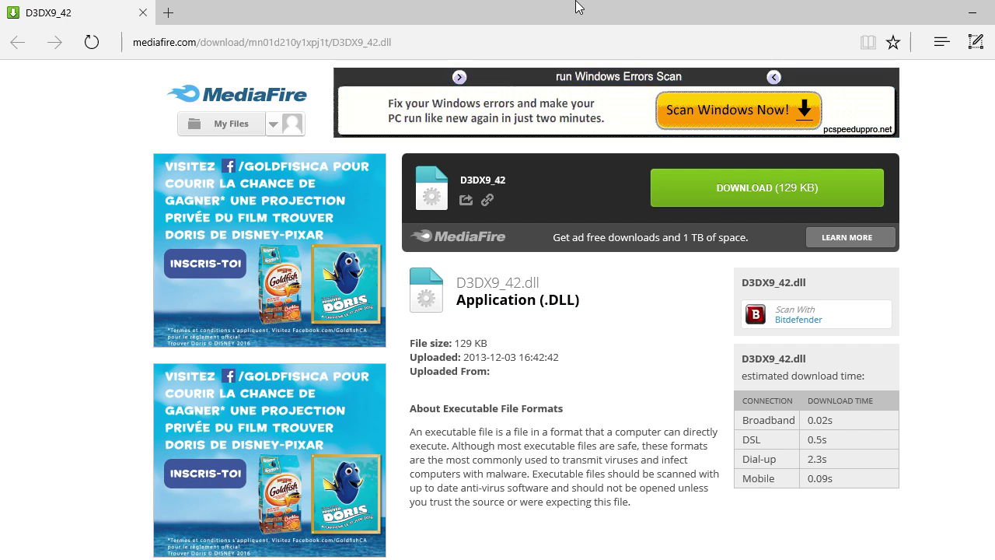
pyautogui.doubleClick(793, 13)
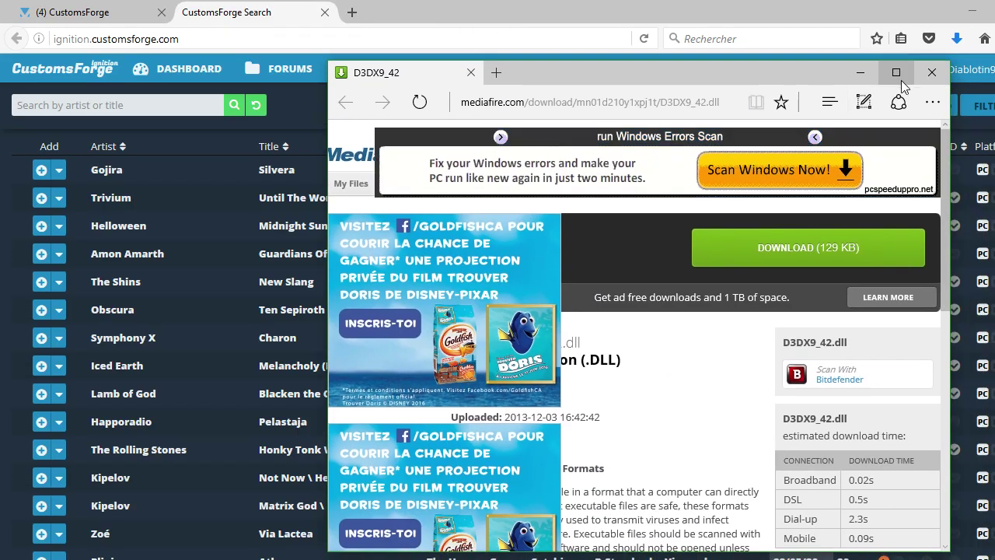
pyautogui.click(899, 76)
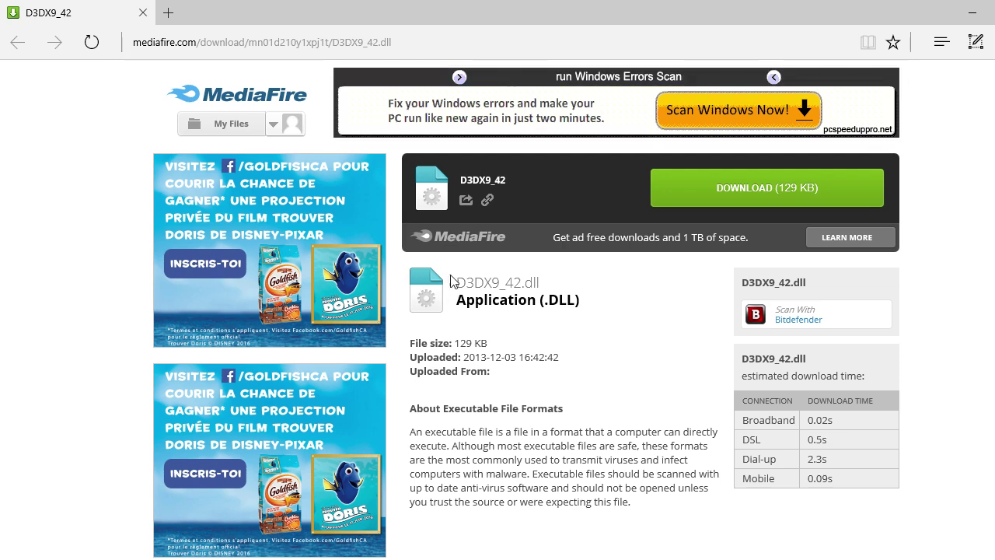
pyautogui.moveTo(451, 281); pyautogui.dragTo(622, 314)
pyautogui.click(622, 313)
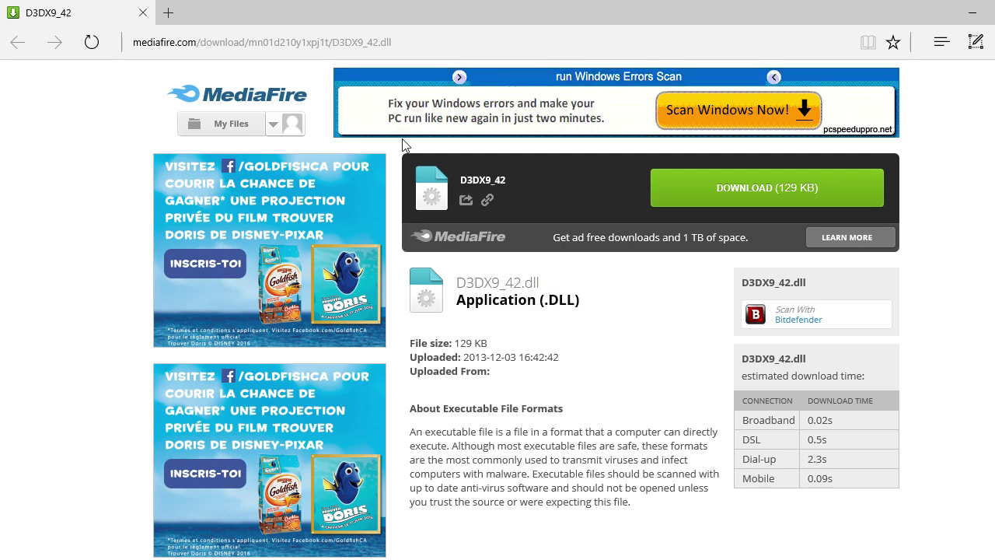
pyautogui.click(975, 16)
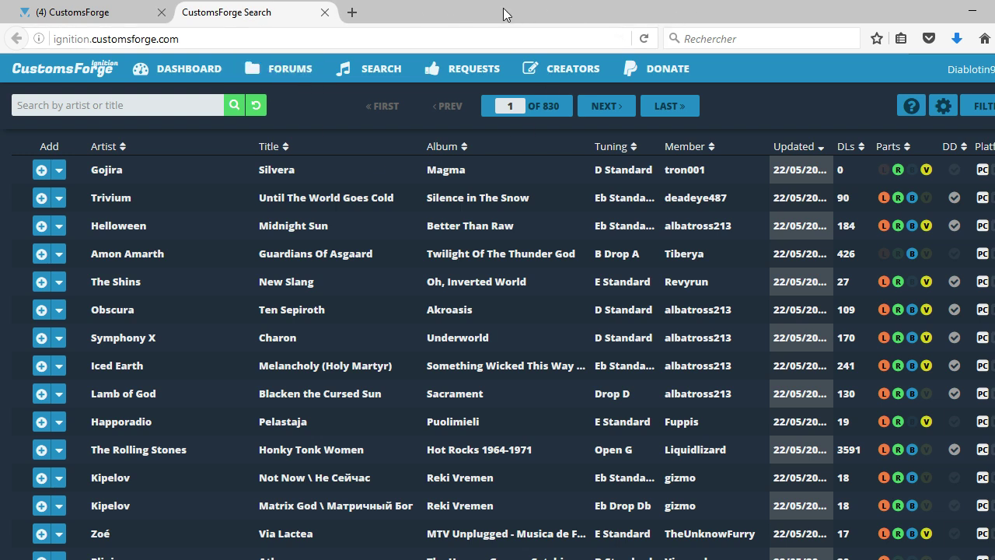
# - Search the CustomsForge song list for "Muse" and look through the results
pyautogui.click(149, 106)
pyautogui.write('Muse')
pyautogui.press('Return')
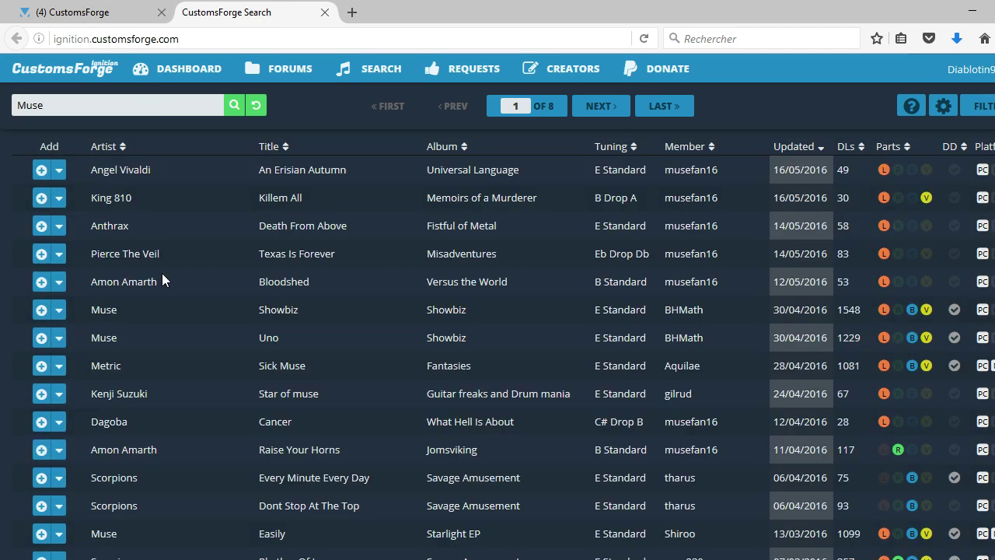
pyautogui.scroll(-5, 161, 282)
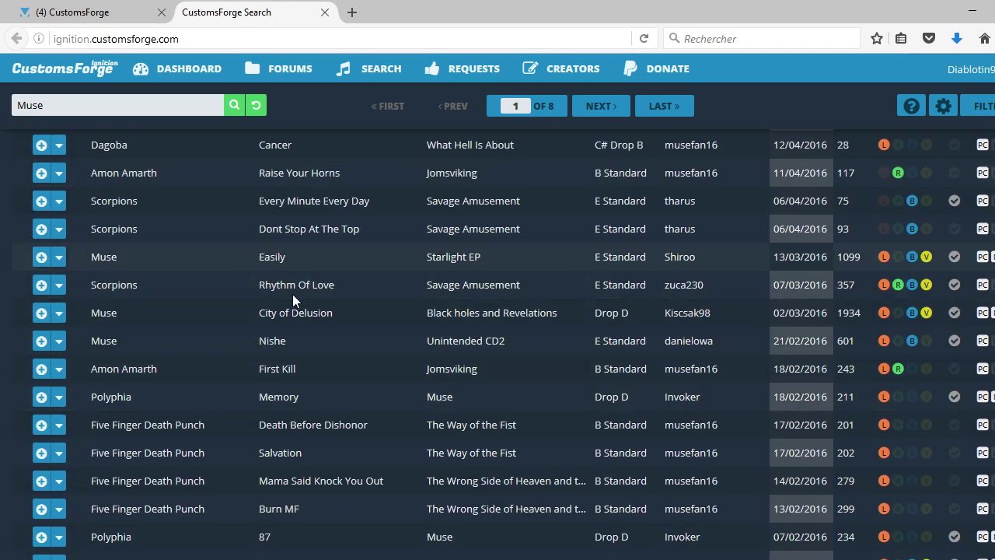
pyautogui.scroll(-2, 310, 412)
pyautogui.scroll(7, 310, 409)
# - Search the song list for "supremacy" and point out the row for Muse's Supremacy from The 2nd Law
pyautogui.doubleClick(152, 105)
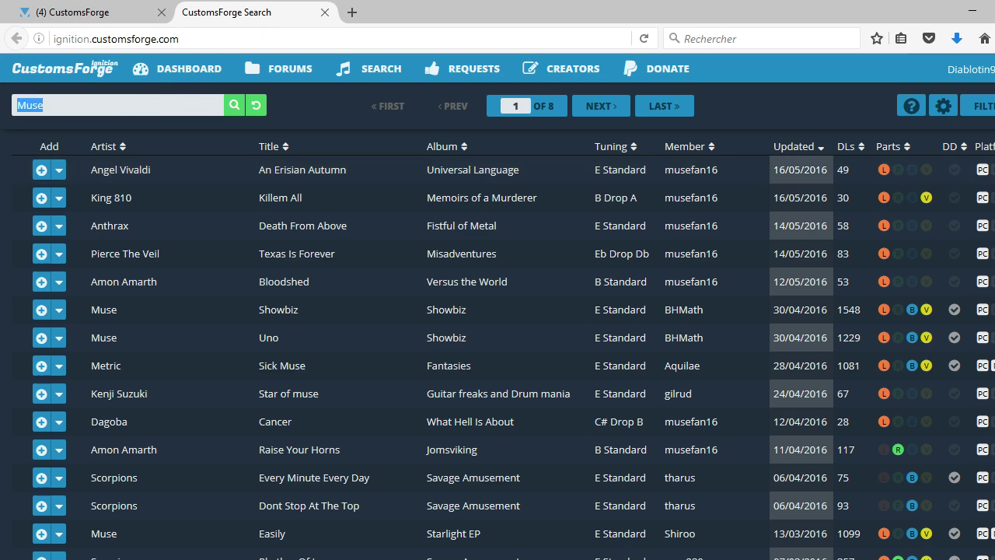
pyautogui.press('BackSpace')
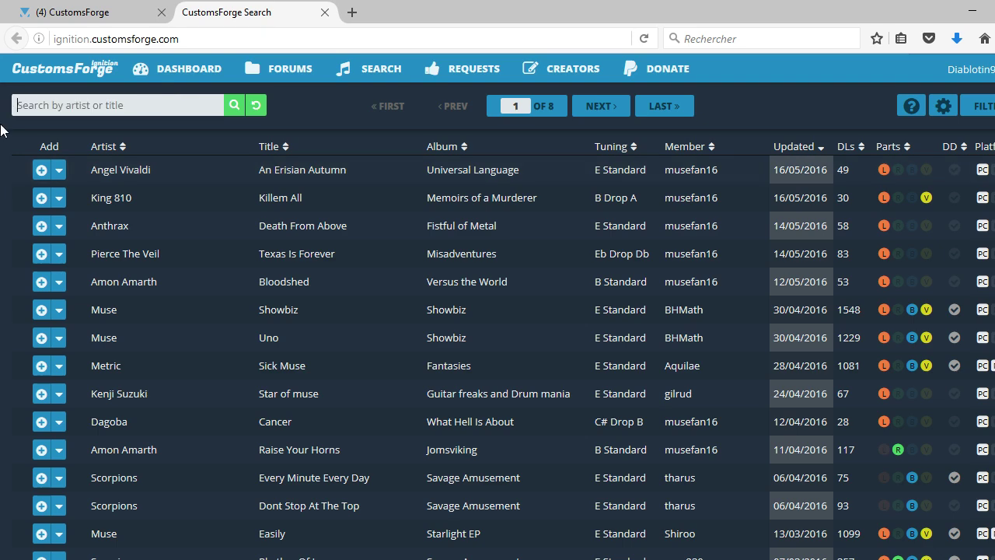
pyautogui.write('supremacy')
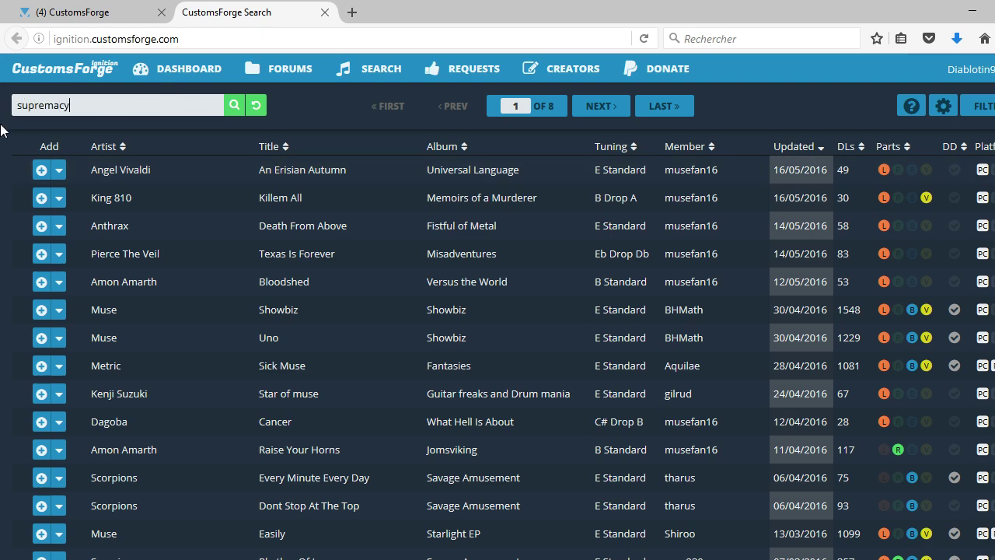
pyautogui.press('Return')
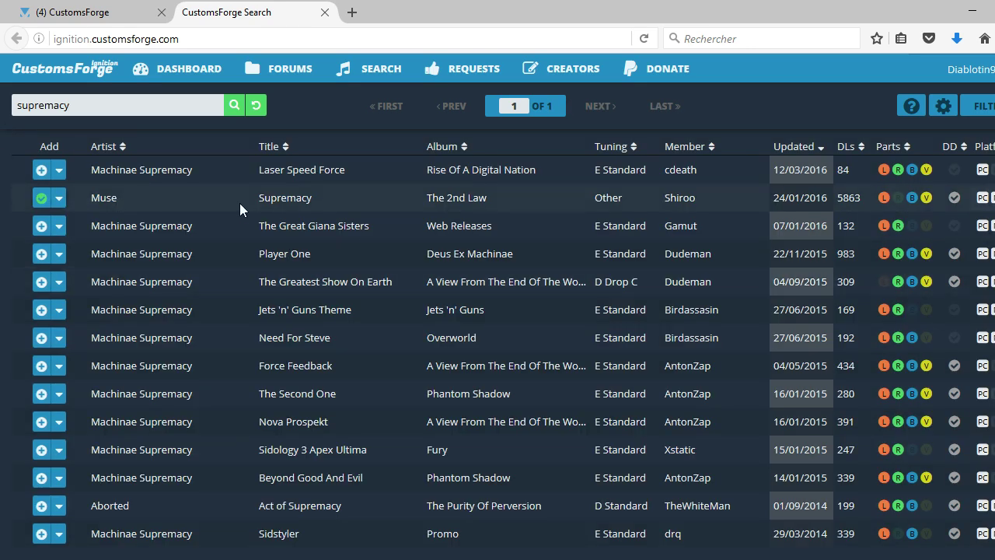
pyautogui.moveTo(240, 203); pyautogui.dragTo(747, 198)
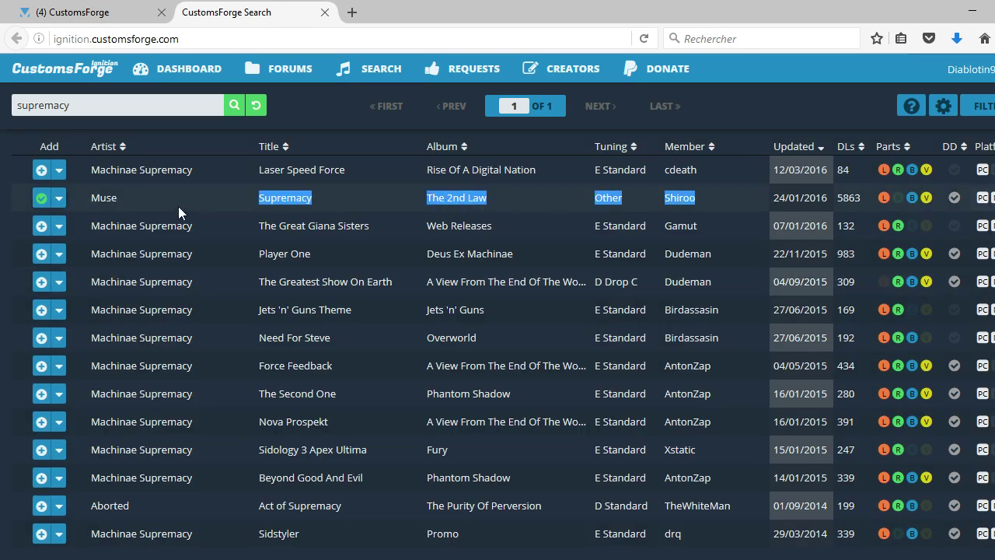
pyautogui.click(373, 200)
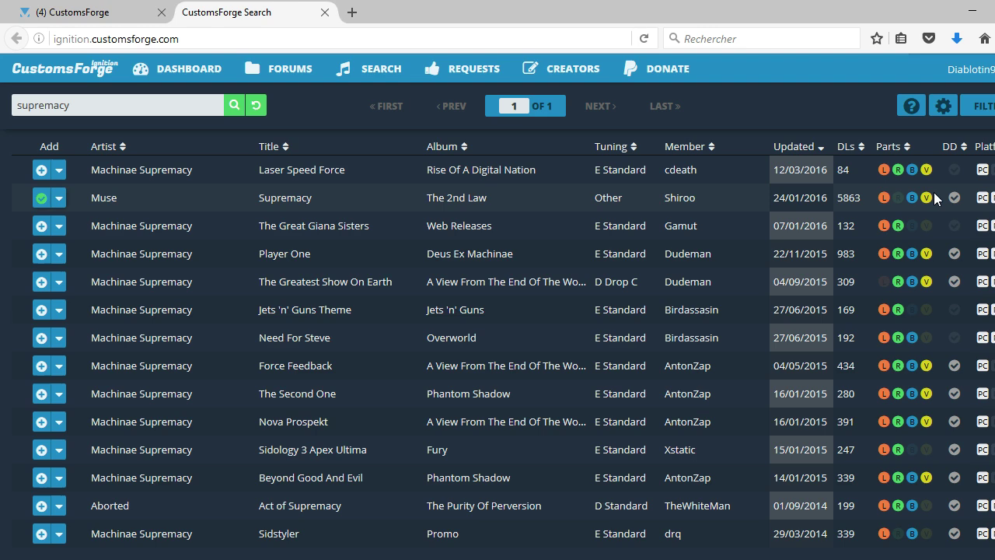
# - Examine the entries in the supremacy results and highlight the column headings from Add to DD
pyautogui.tripleClick(982, 226)
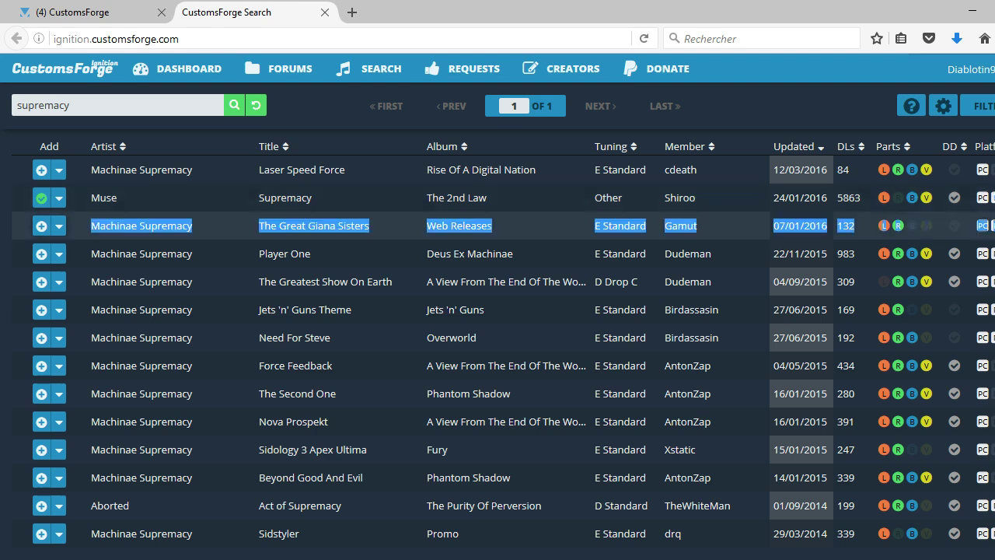
pyautogui.scroll(-2, 498, 448)
pyautogui.scroll(2, 498, 448)
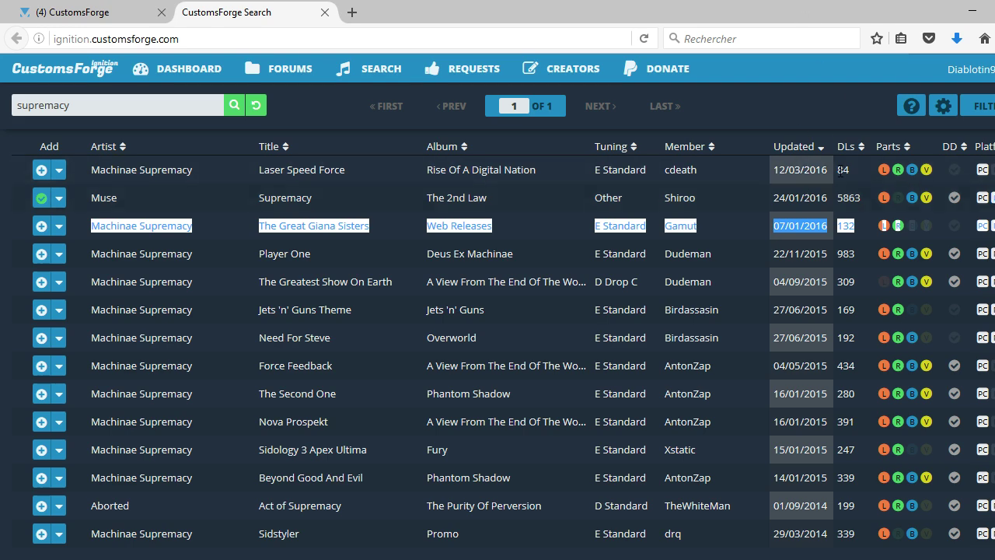
pyautogui.click(851, 198)
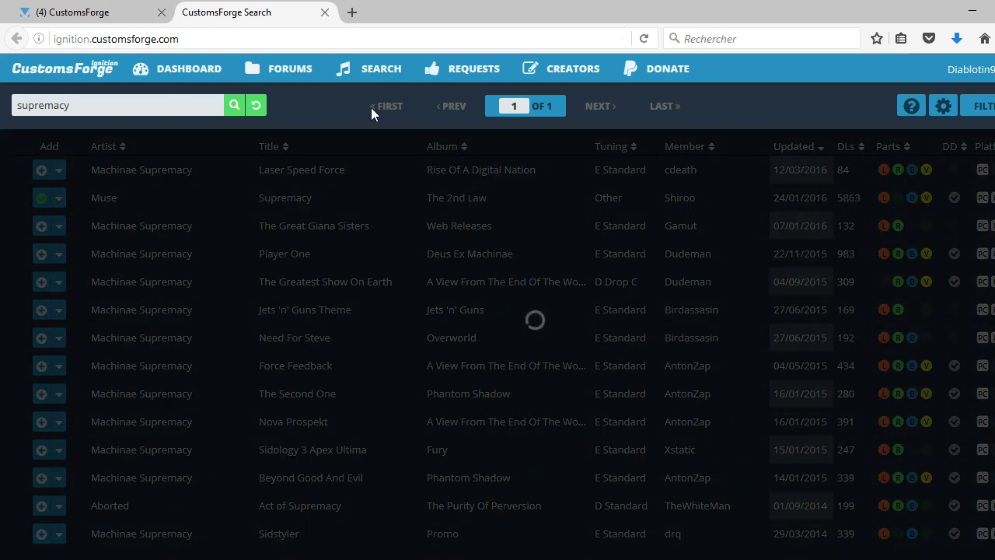
pyautogui.click(714, 166)
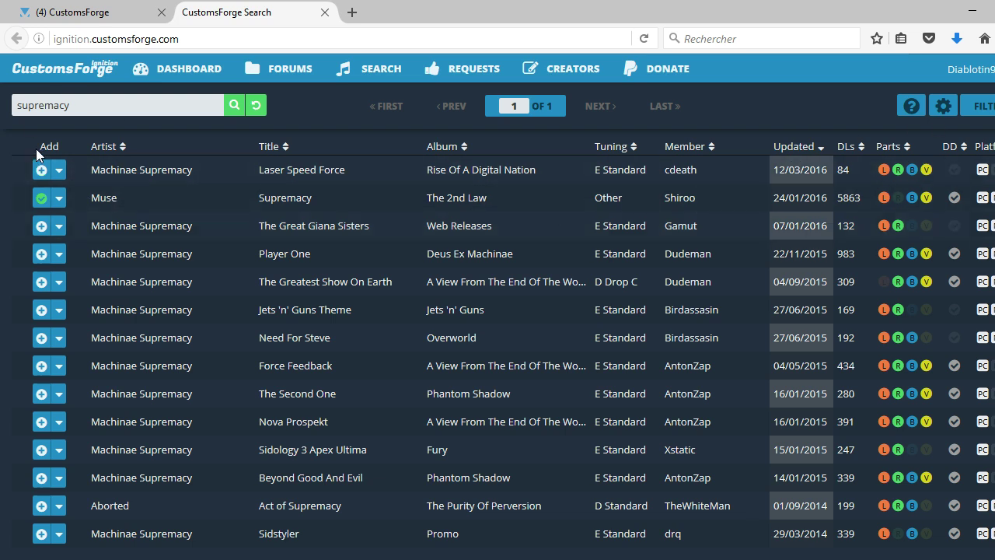
pyautogui.moveTo(37, 147); pyautogui.dragTo(934, 171)
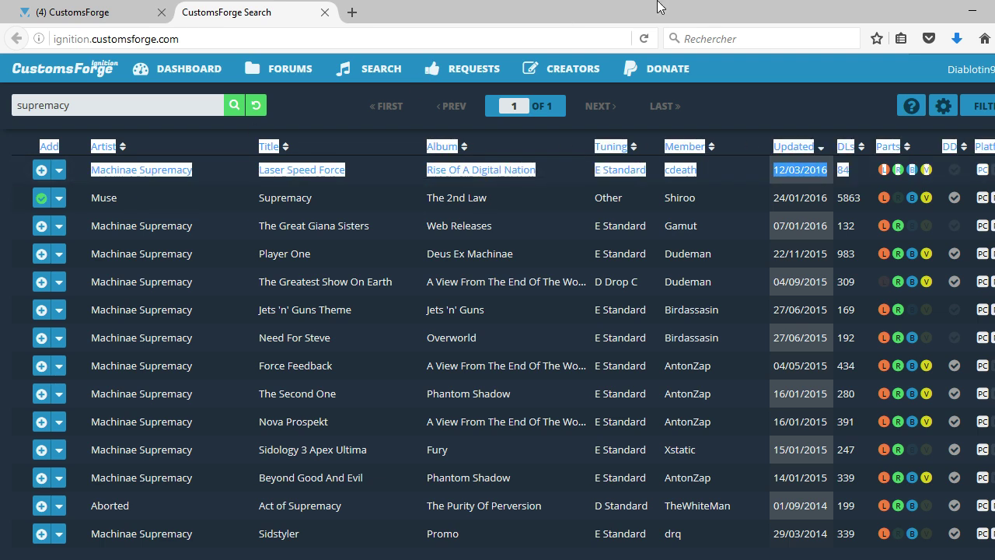
pyautogui.click(824, 131)
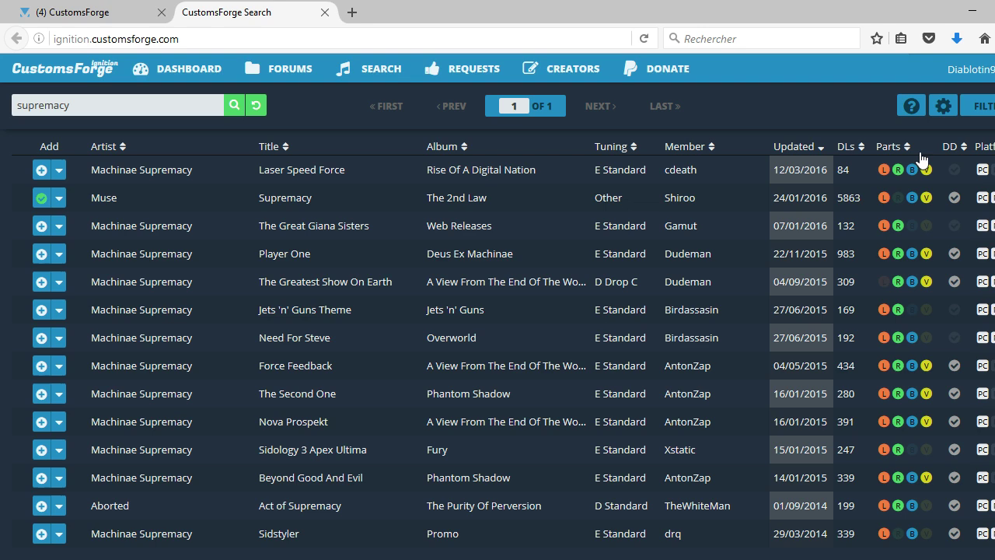
# - Sort the supremacy results by the DD column and look over the sorted list
pyautogui.moveTo(944, 147); pyautogui.dragTo(963, 150)
pyautogui.click(963, 147)
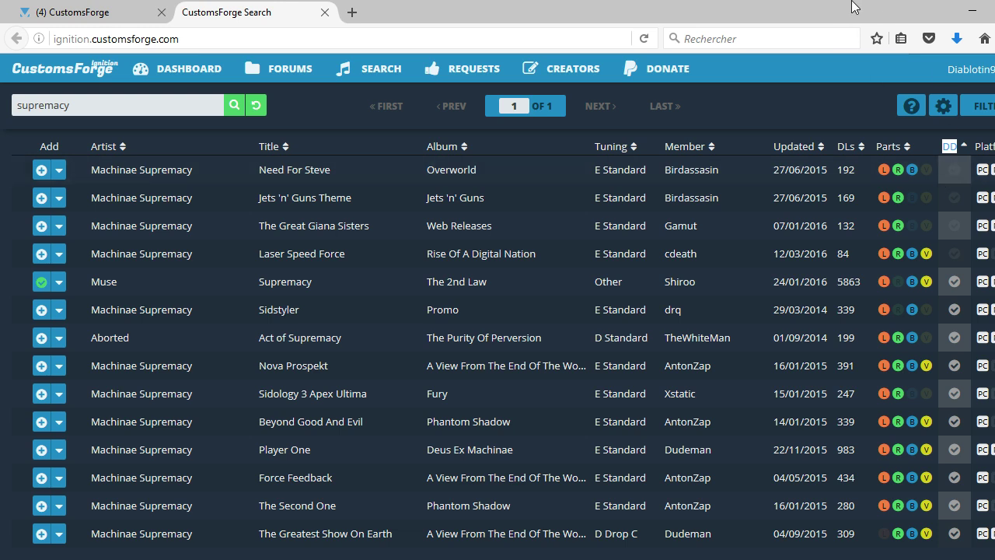
pyautogui.click(793, 123)
pyautogui.scroll(-2, 869, 218)
pyautogui.scroll(2, 869, 217)
pyautogui.scroll(-2, 988, 233)
pyautogui.scroll(2, 987, 233)
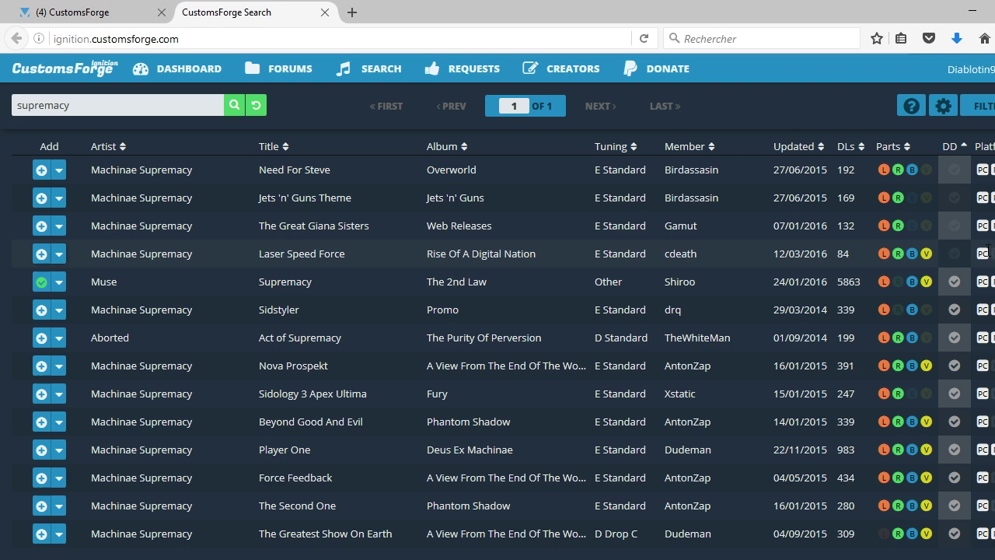
pyautogui.scroll(-2, 498, 342)
pyautogui.scroll(2, 694, 287)
# - Open the download link of Muse's Supremacy, and load the same Dropbox address in a new Edge tab
pyautogui.click(35, 280)
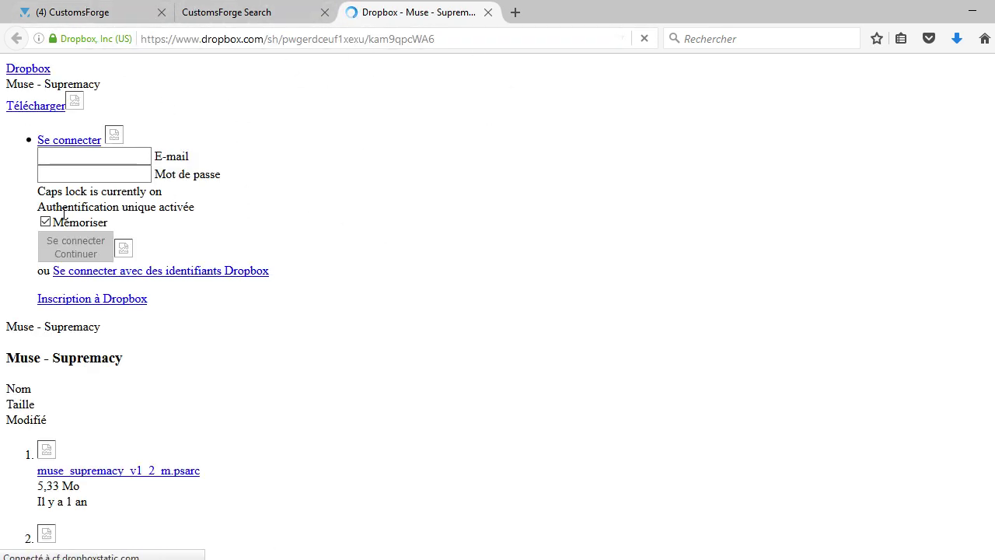
pyautogui.moveTo(162, 156); pyautogui.dragTo(190, 157)
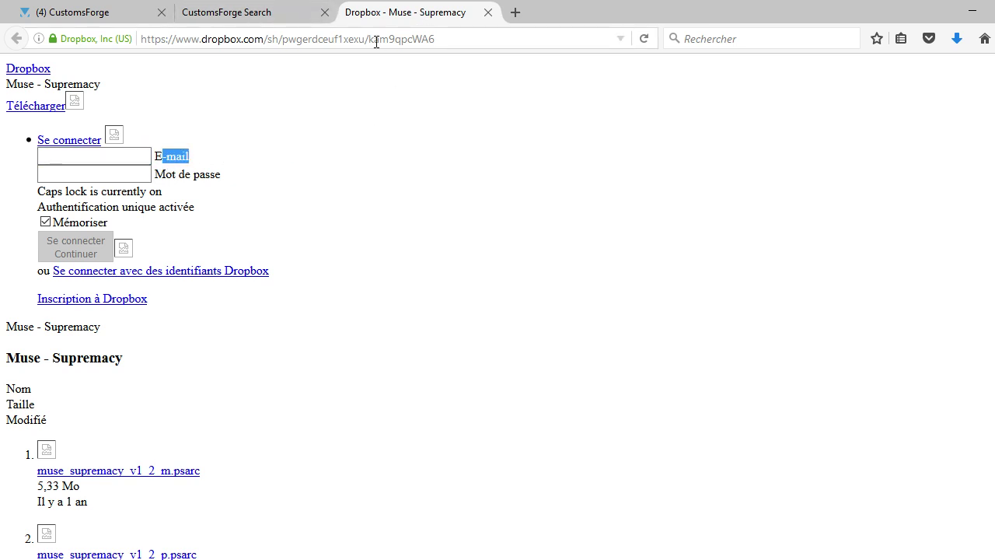
pyautogui.click(374, 39)
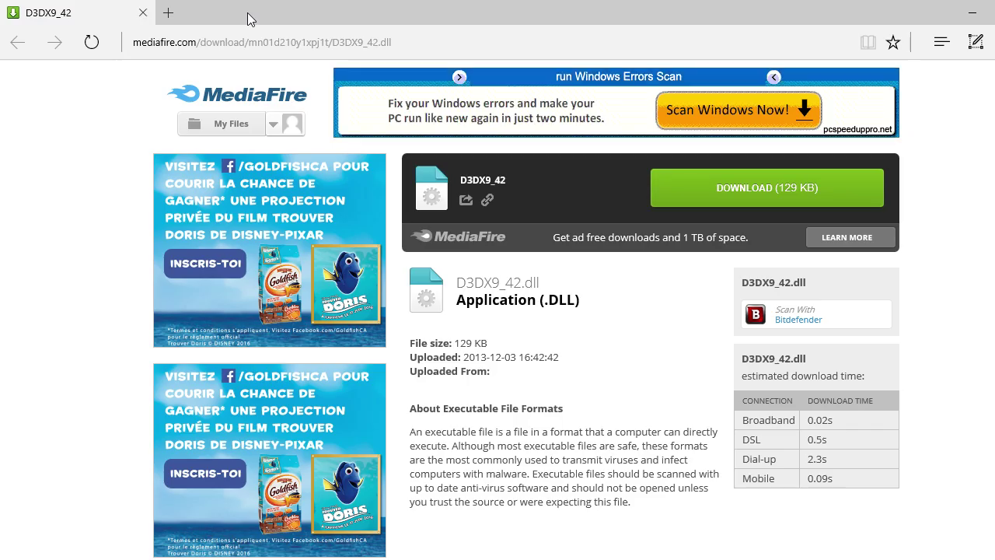
pyautogui.click(171, 14)
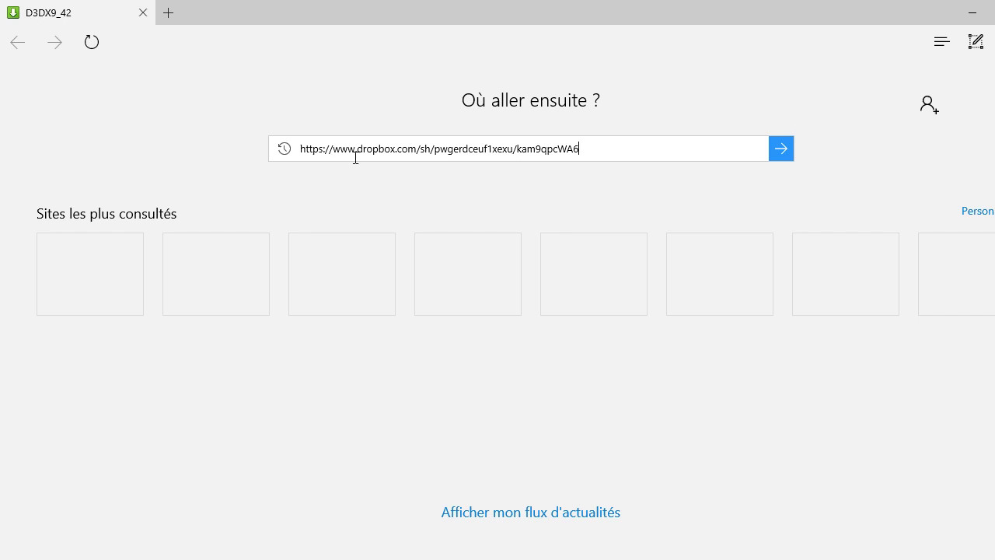
pyautogui.press('Return')
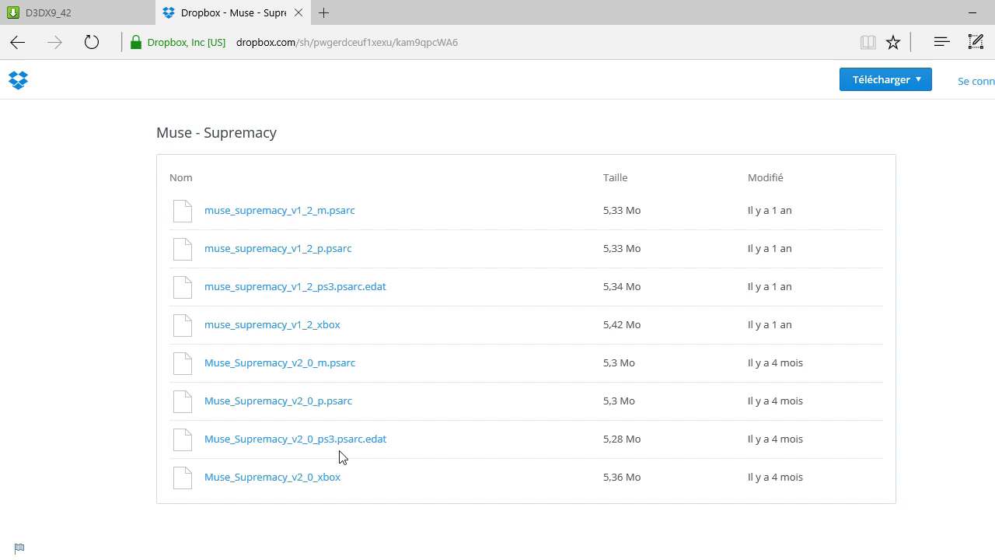
# - Open the Dropbox page of Muse_Supremacy_v2_0_p.psarc, request its download, and dismiss the account sign-up form
pyautogui.click(308, 406)
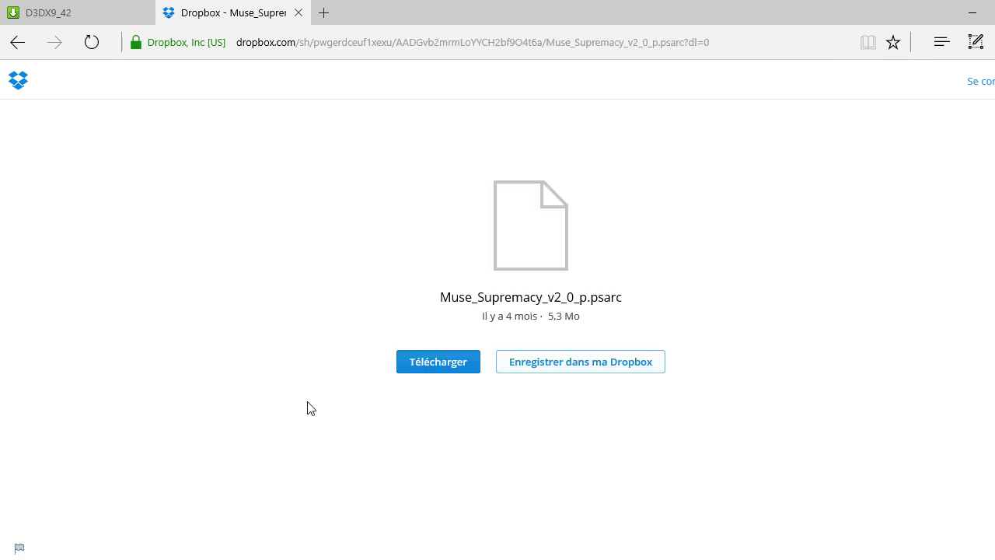
pyautogui.click(445, 372)
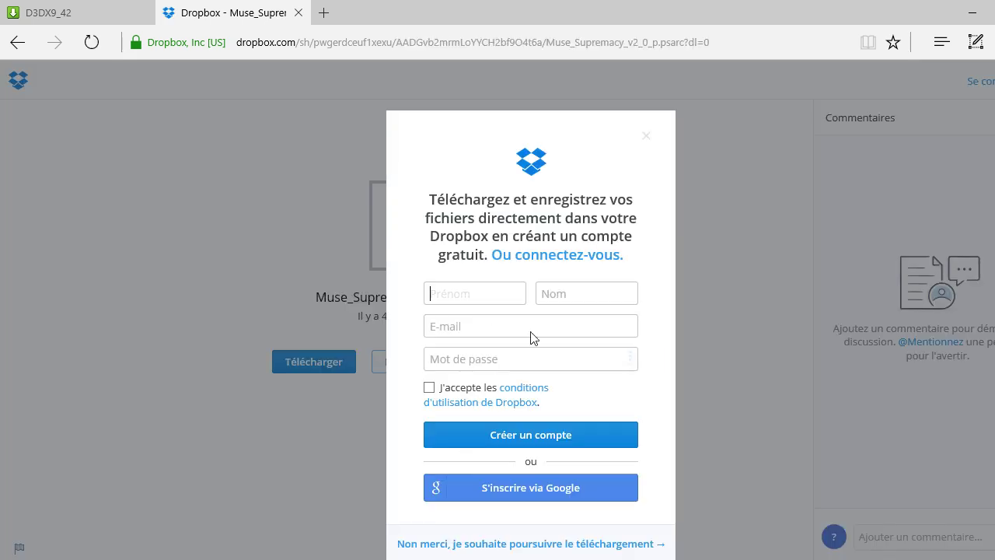
pyautogui.click(649, 142)
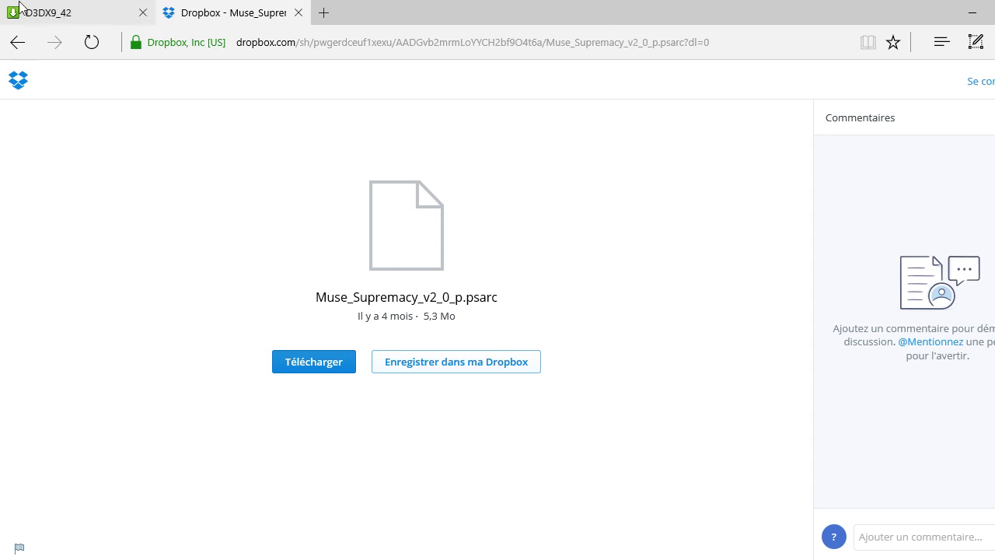
# - Close the Dropbox tab in Edge and clear the browser windows away to reveal the desktop
pyautogui.click(117, 13)
pyautogui.click(284, 12)
pyautogui.click(300, 13)
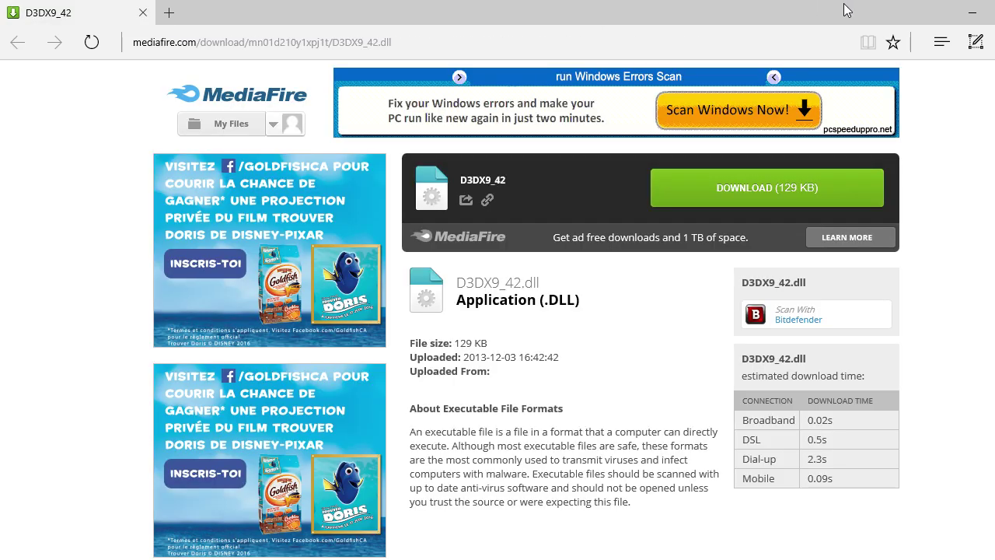
pyautogui.click(973, 12)
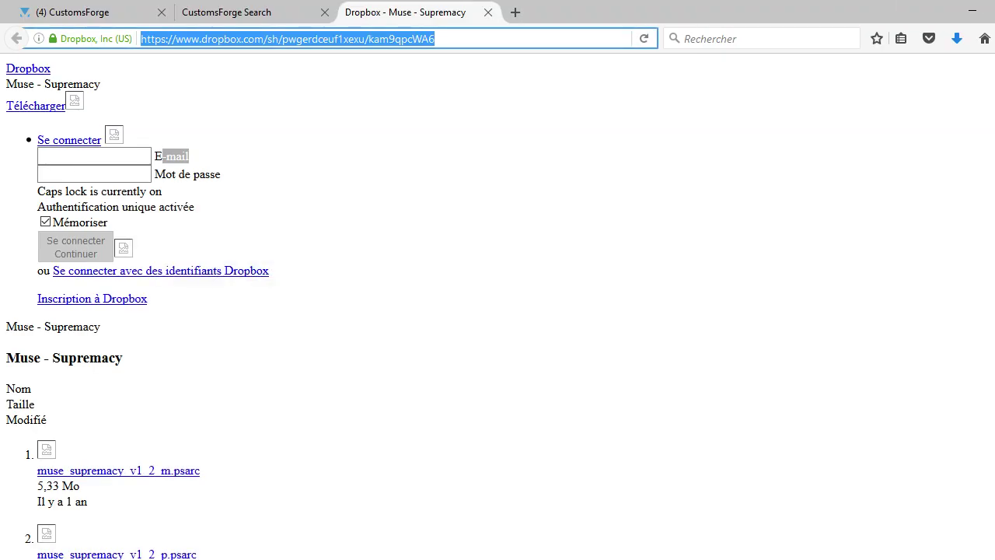
pyautogui.hotkey('alt', 'F4')
pyautogui.click(483, 261)
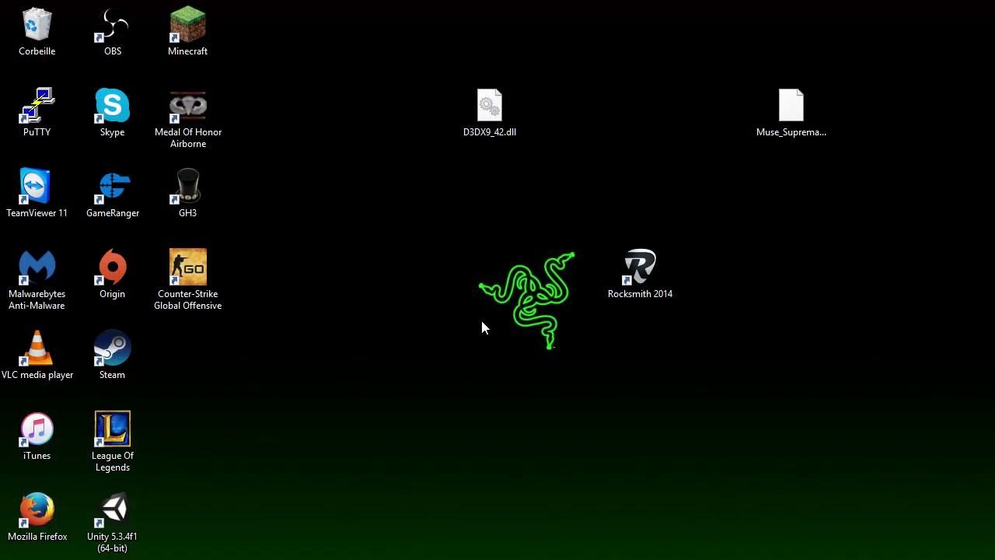
# - Place the Muse_Supremacy song file beside the Rocksmith 2014 shortcut on the desktop, and open the dlc folder inside Rocksmith2014
pyautogui.moveTo(782, 142); pyautogui.dragTo(497, 311)
pyautogui.click(444, 333)
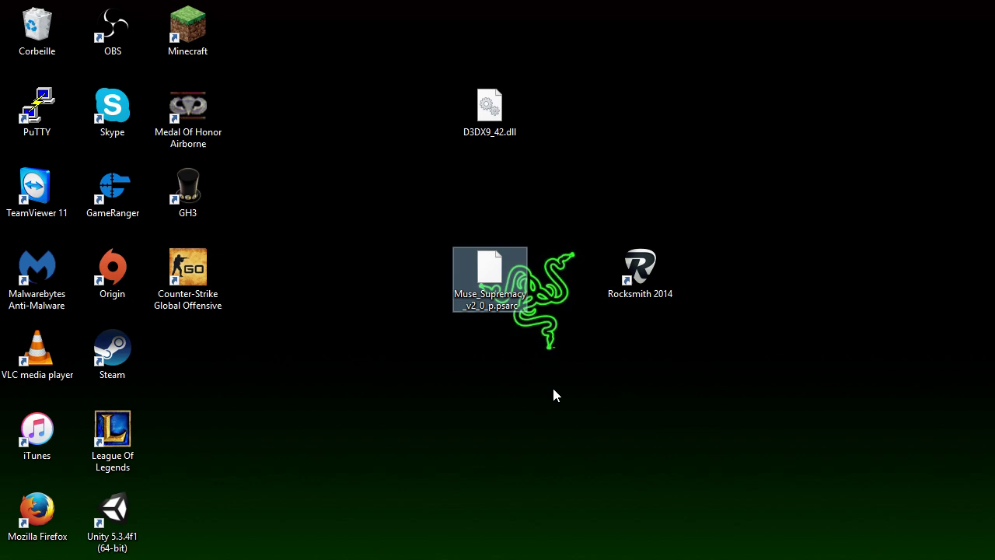
pyautogui.hotkey('alt', 'Tab')
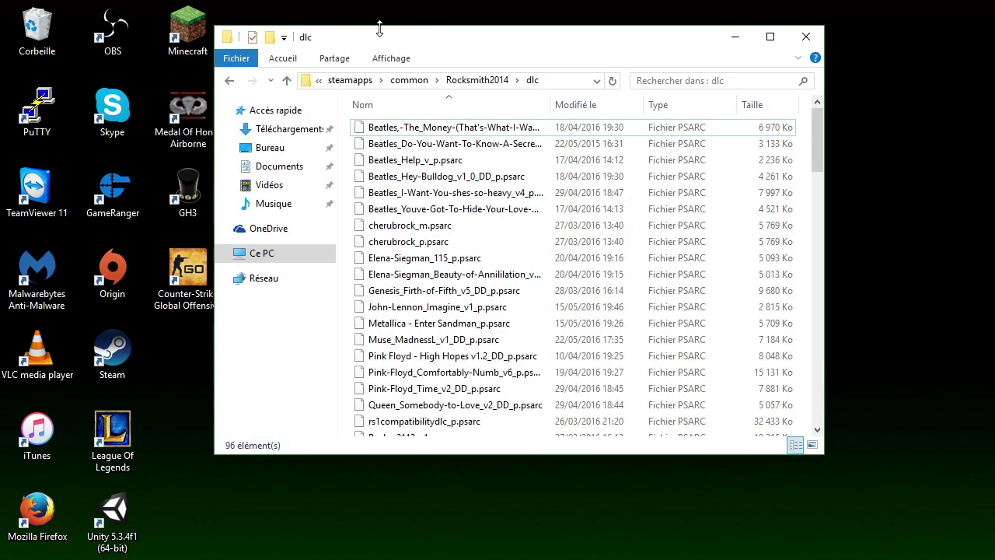
pyautogui.moveTo(509, 37)
pyautogui.mouseDown()
pyautogui.moveTo(509, 6)
pyautogui.moveTo(544, 7)
pyautogui.moveTo(514, 42)
pyautogui.mouseUp()
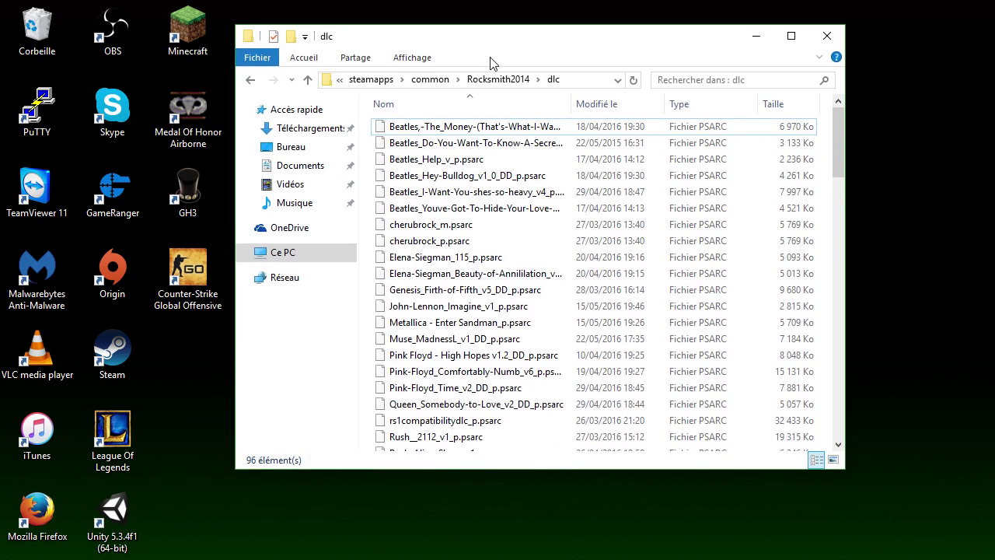
pyautogui.click(253, 82)
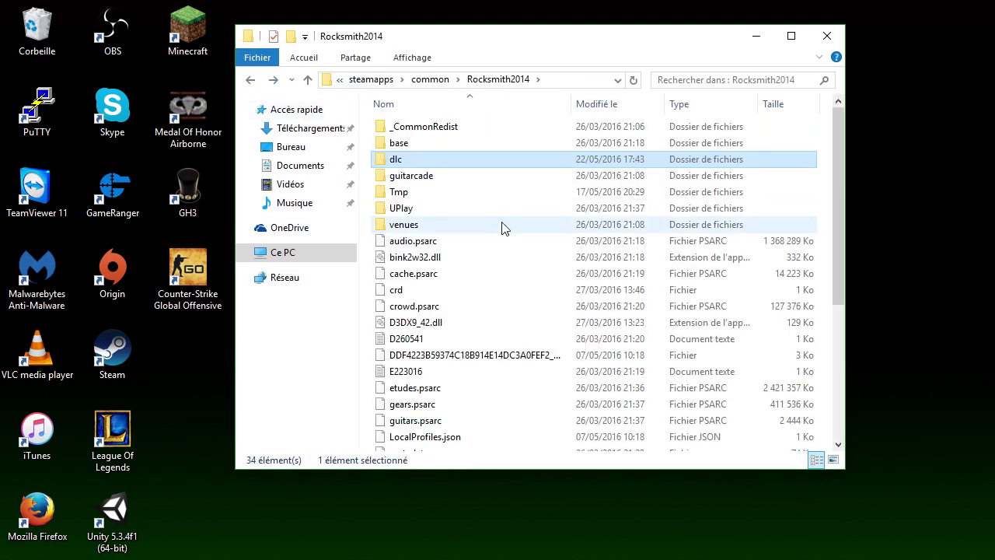
pyautogui.doubleClick(426, 162)
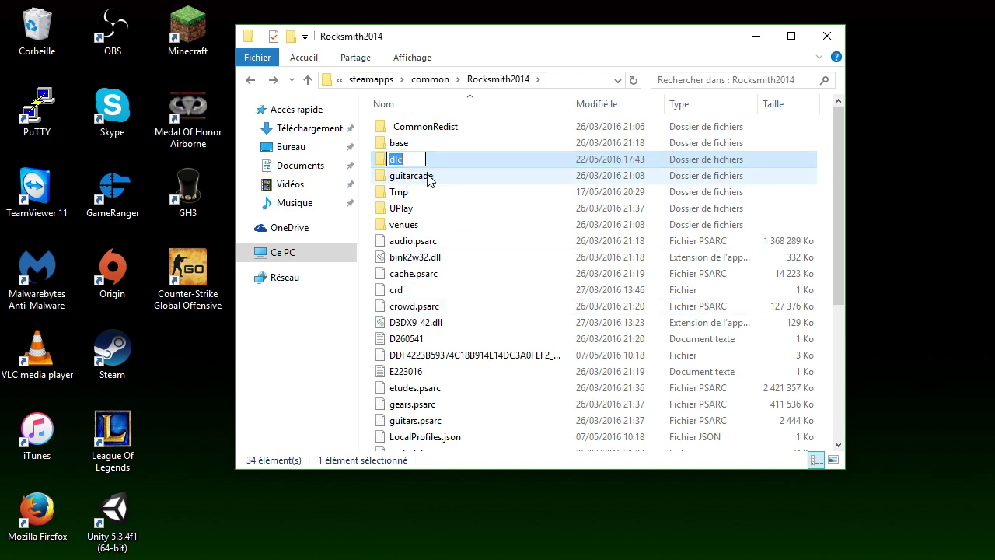
pyautogui.moveTo(627, 49)
pyautogui.mouseDown()
pyautogui.moveTo(591, 427)
pyautogui.moveTo(635, 178)
pyautogui.moveTo(630, 65)
pyautogui.mouseUp()
# - Move Muse_Supremacy_v2_0_p.psarc from the desktop into the Rocksmith2014 dlc folder
pyautogui.moveTo(706, 70); pyautogui.dragTo(636, 358)
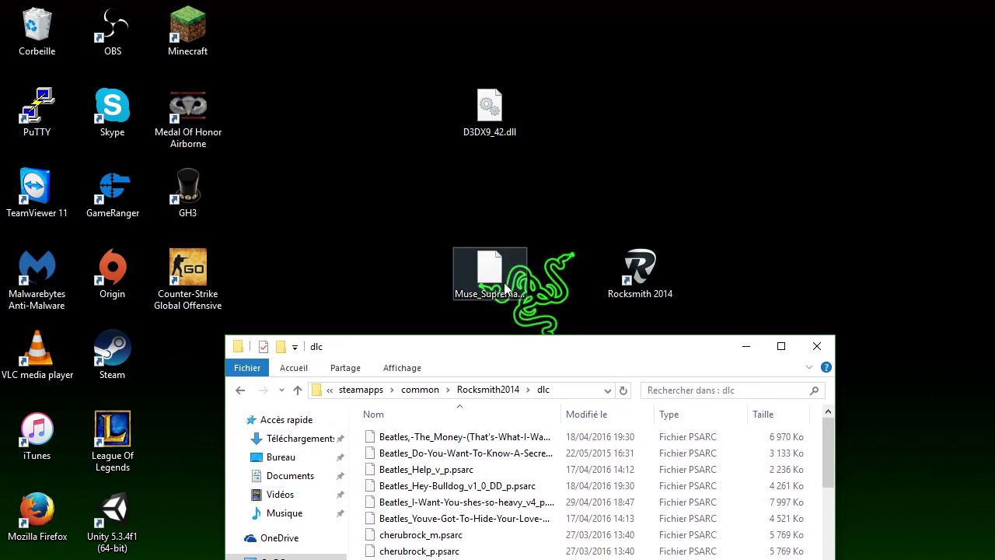
pyautogui.moveTo(481, 284); pyautogui.dragTo(633, 362)
pyautogui.moveTo(561, 356); pyautogui.dragTo(587, 67)
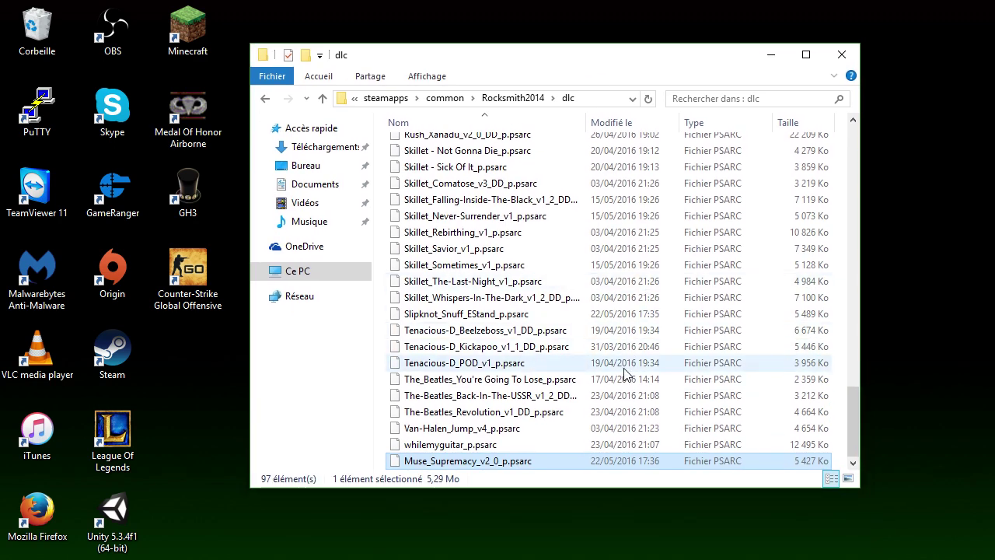
# - Look through the song files in the dlc folder, pointing out cherubrock_p.psarc and rs1compatibilitydlc_p.psarc, and close the folder window
pyautogui.scroll(15, 547, 304)
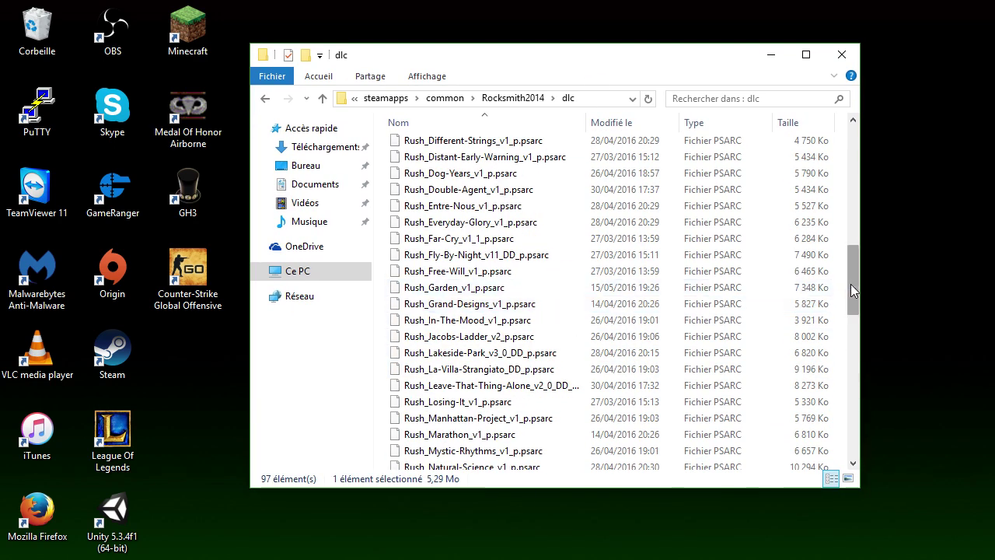
pyautogui.moveTo(853, 290); pyautogui.dragTo(855, 459)
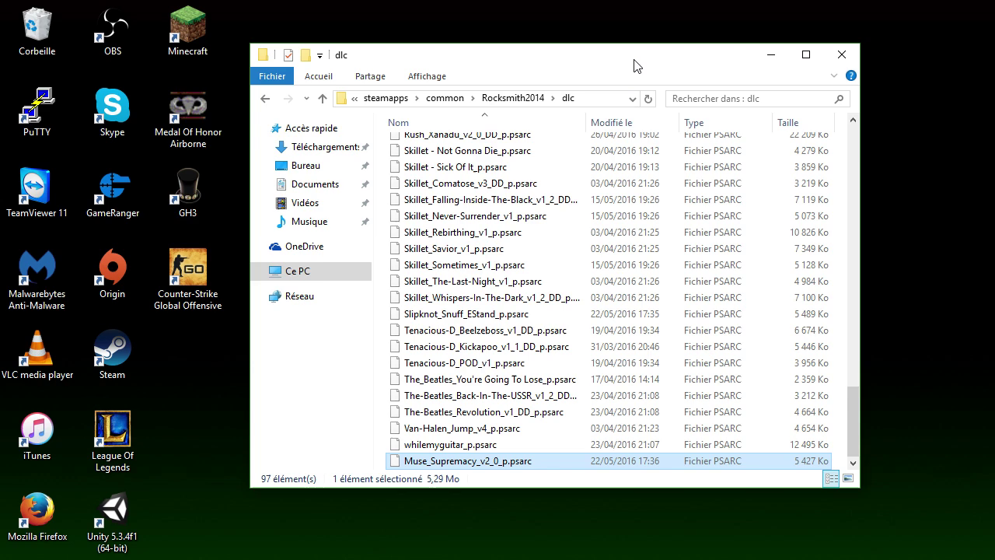
pyautogui.scroll(20, 777, 428)
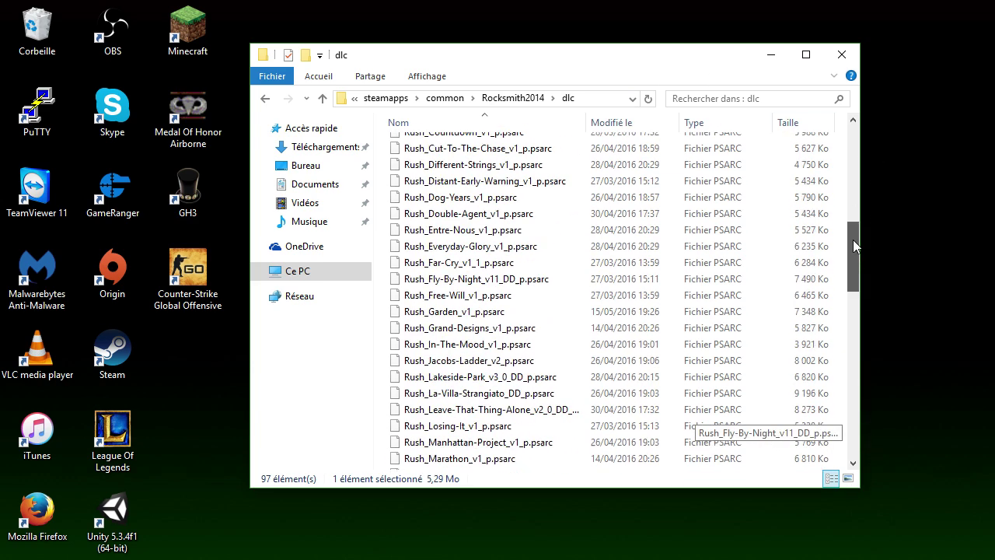
pyautogui.scroll(-5, 665, 381)
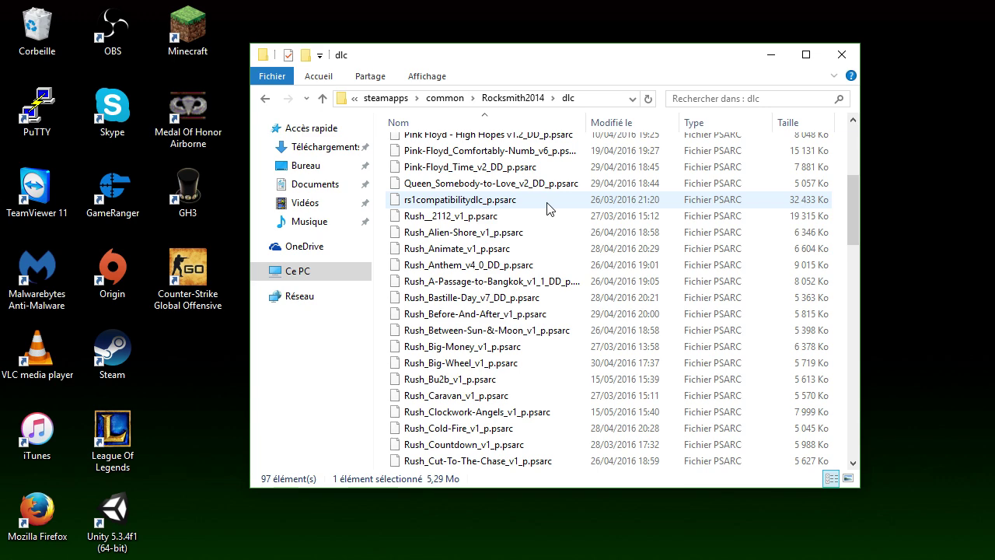
pyautogui.moveTo(854, 203); pyautogui.dragTo(850, 176)
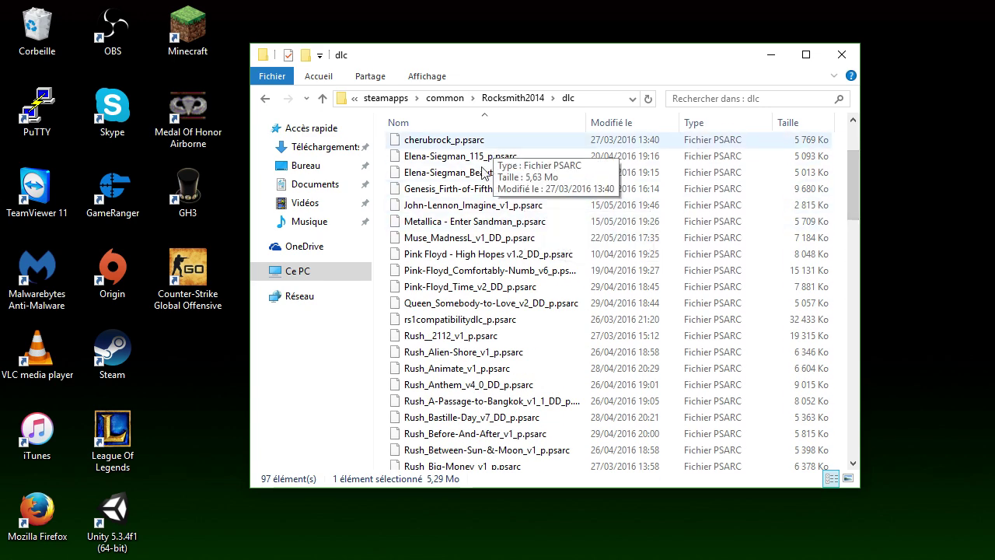
pyautogui.click(432, 141)
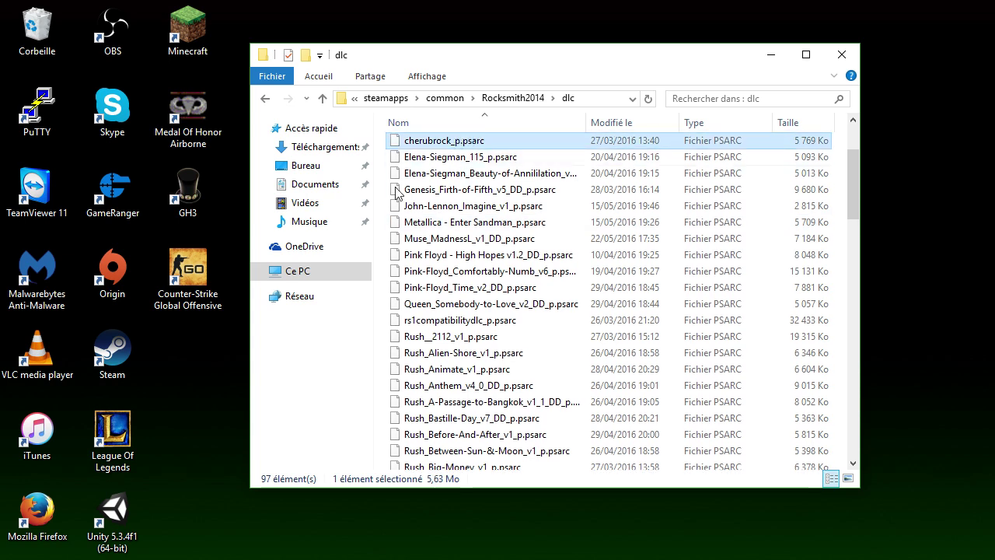
pyautogui.click(487, 321)
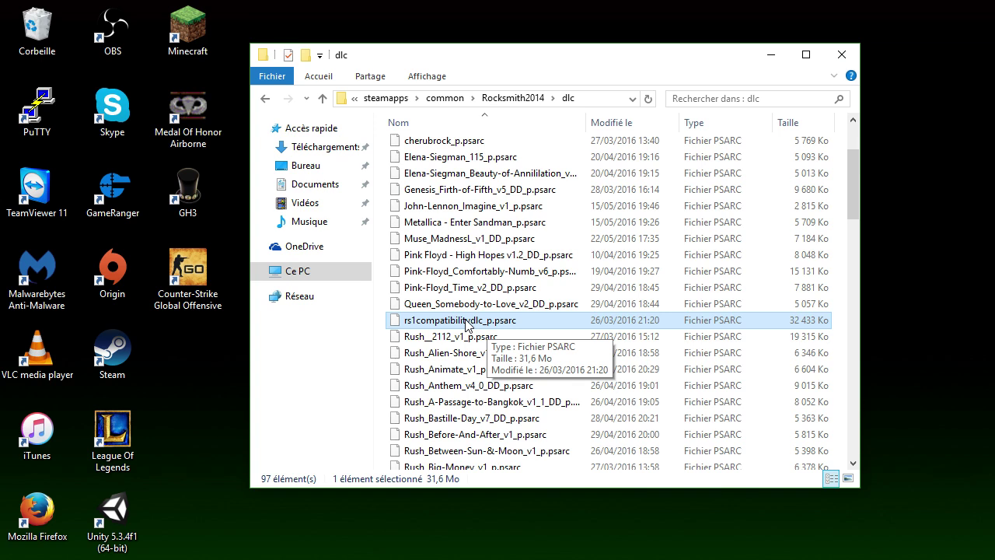
pyautogui.click(827, 60)
pyautogui.moveTo(387, 66); pyautogui.dragTo(778, 377)
pyautogui.click(439, 240)
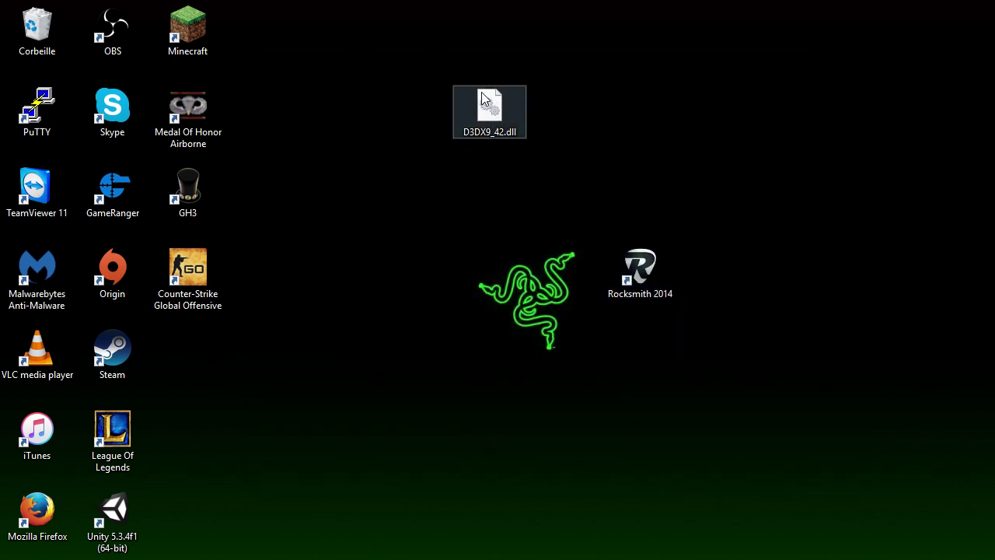
pyautogui.moveTo(487, 102)
pyautogui.moveTo(358, 19); pyautogui.dragTo(615, 204)
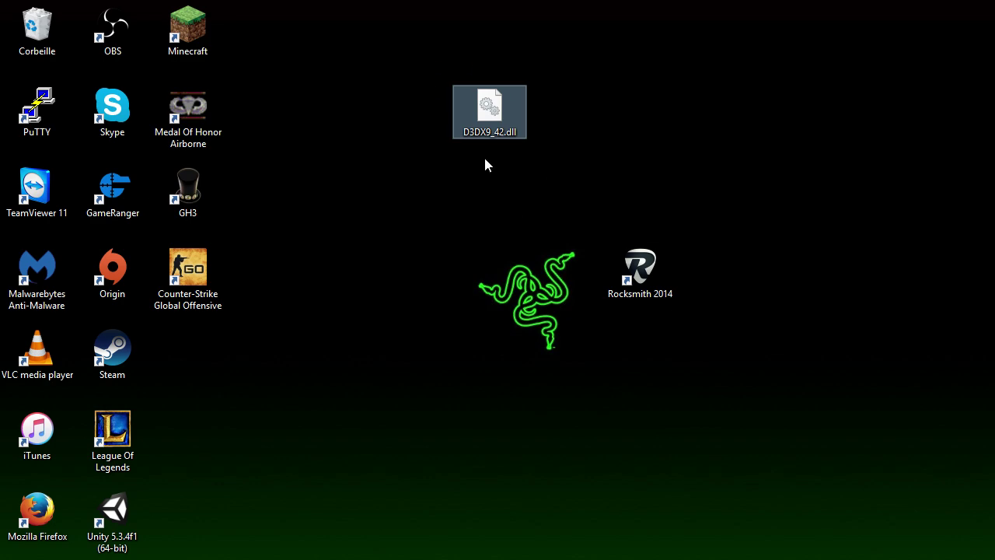
pyautogui.hotkey('alt', 'Tab')
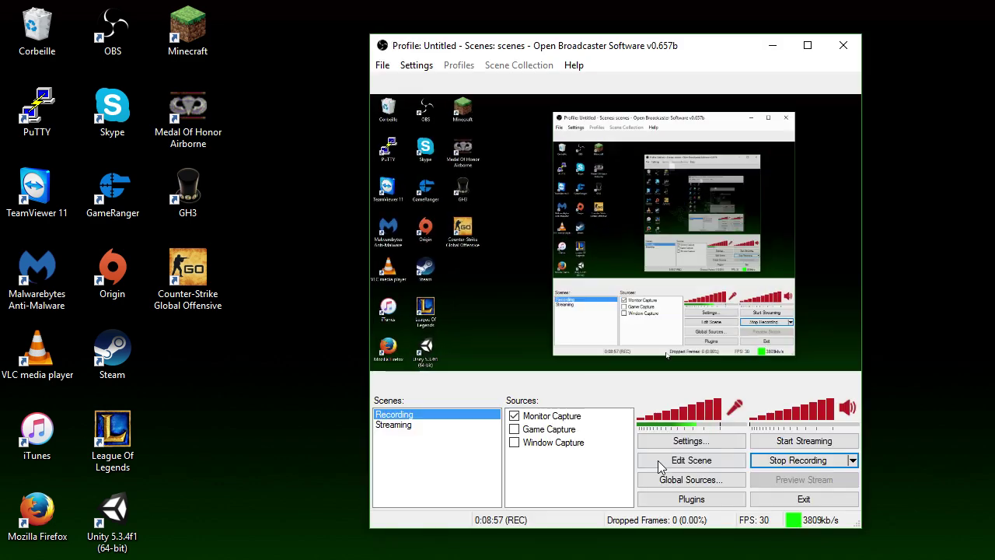
pyautogui.click(773, 46)
pyautogui.moveTo(365, 44); pyautogui.dragTo(818, 430)
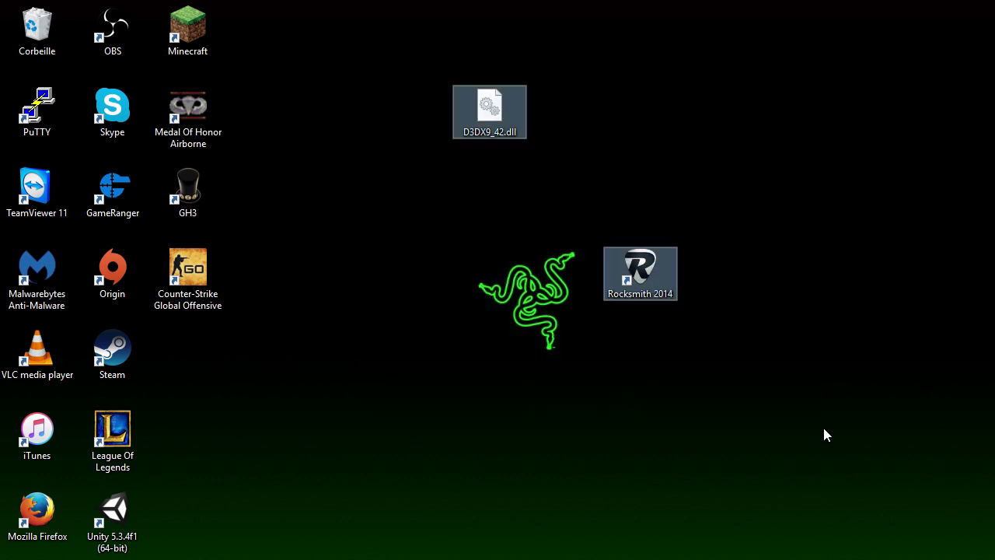
pyautogui.click(824, 429)
pyautogui.moveTo(387, 20); pyautogui.dragTo(743, 357)
pyautogui.click(640, 272)
pyautogui.click(683, 425)
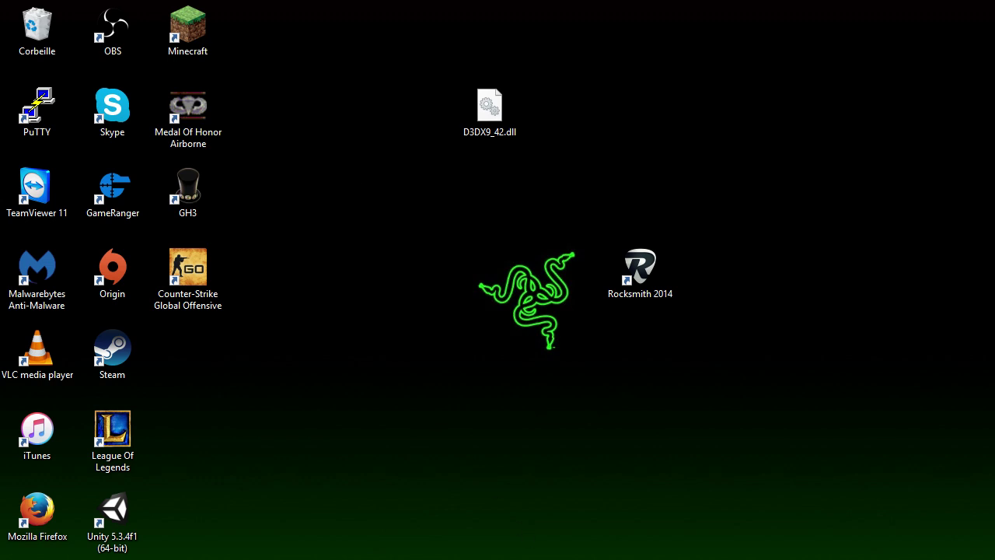
pyautogui.hotkey('alt', 'Tab')
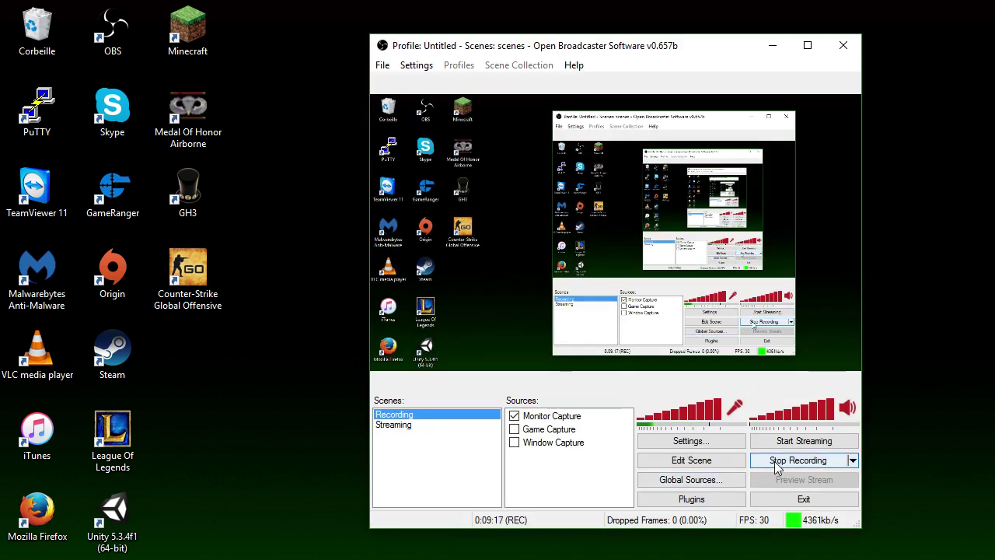